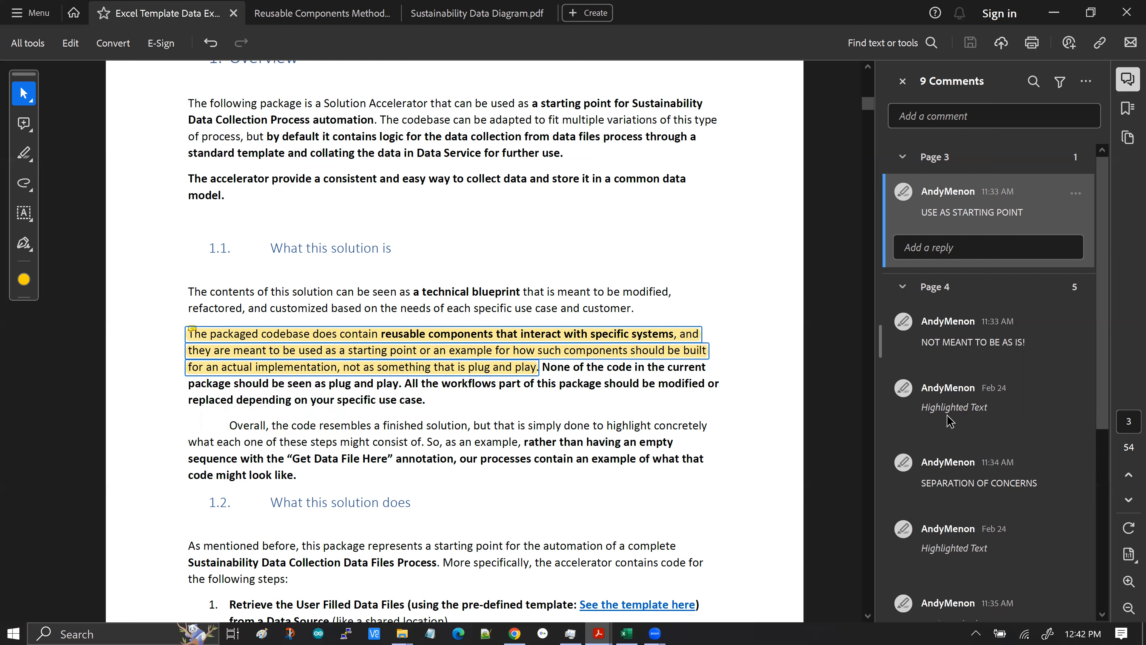
Jump to the page 4 comment "NOT MEANT TO BE AS IS!" and read the Solution Design Principles section
left_click(964, 347)
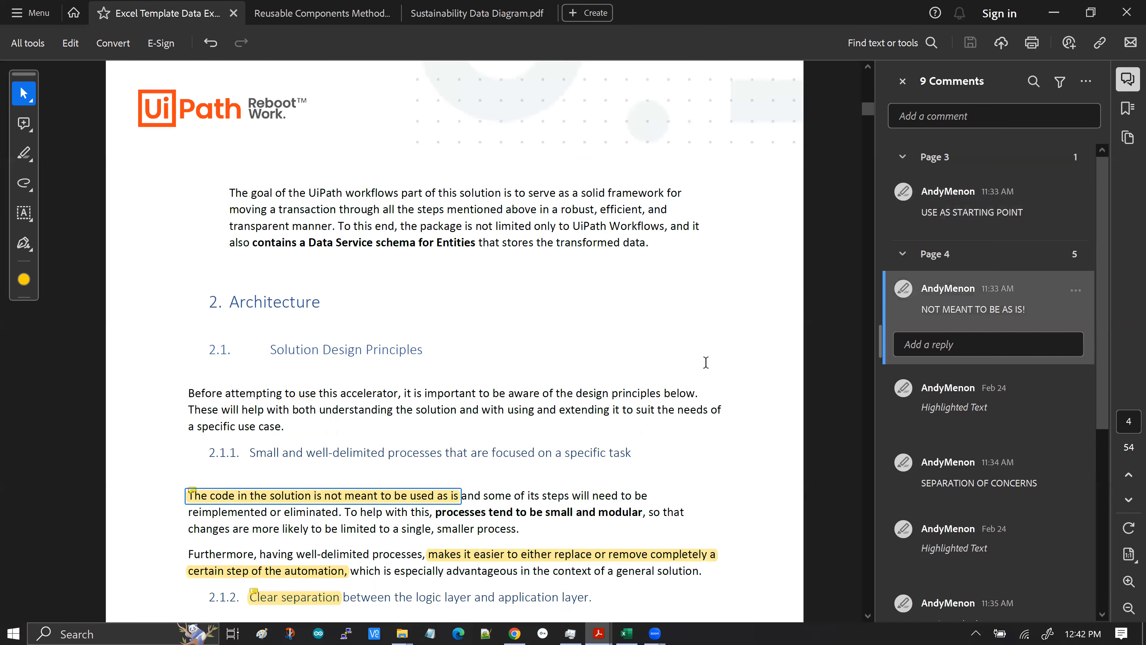
scroll(706, 363, "down", 2)
scroll(710, 363, "down", 2)
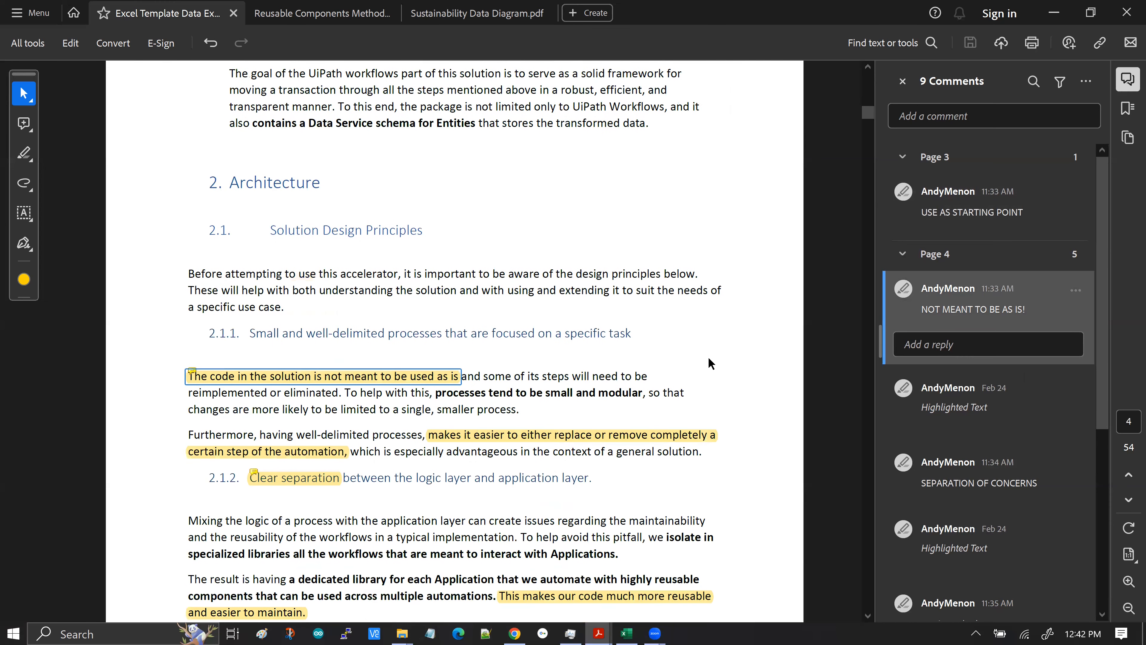
scroll(711, 363, "down", 1)
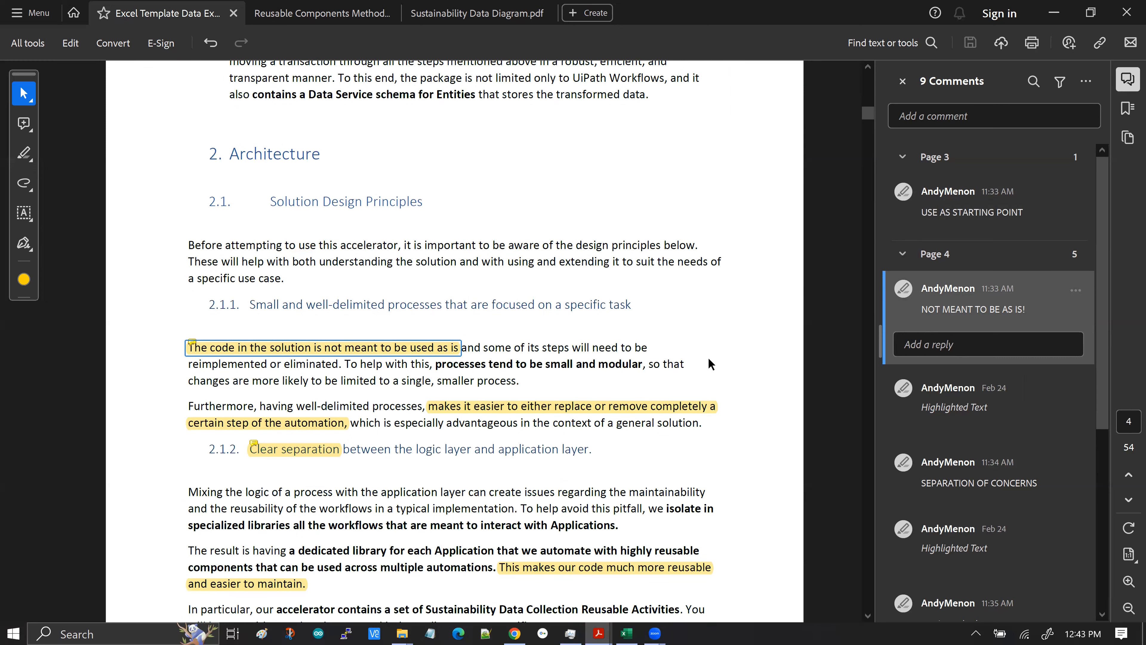
scroll(710, 363, "down", 1)
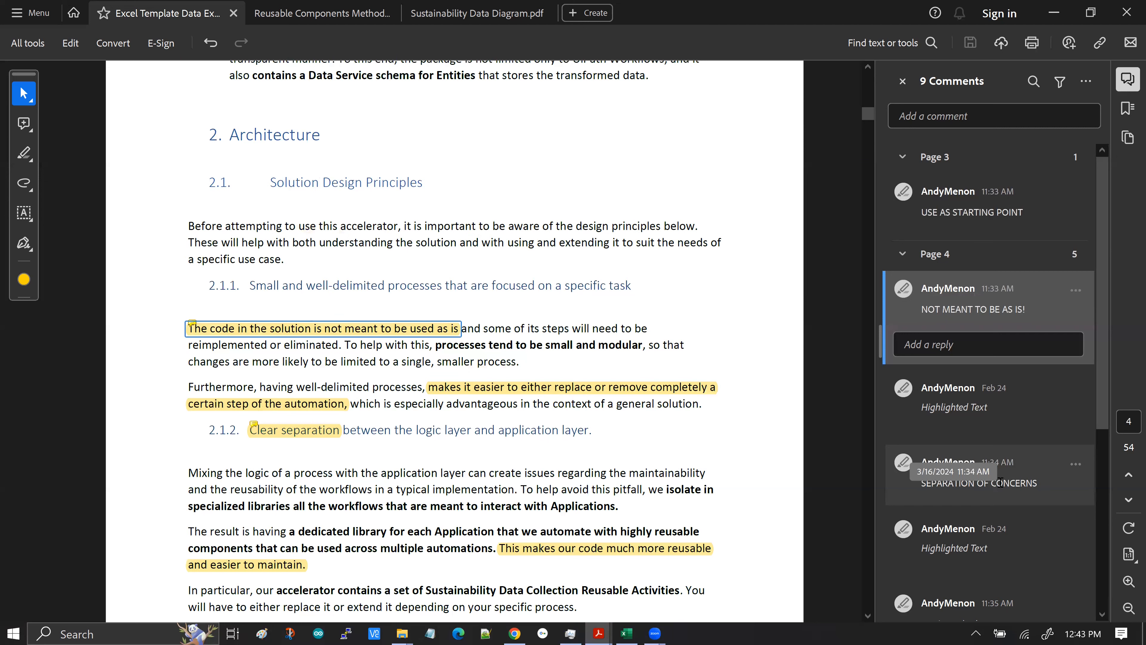
Jump to the "SEPARATION OF CONCERNS" comment and read its highlighted passage on clear separation
left_click(1019, 489)
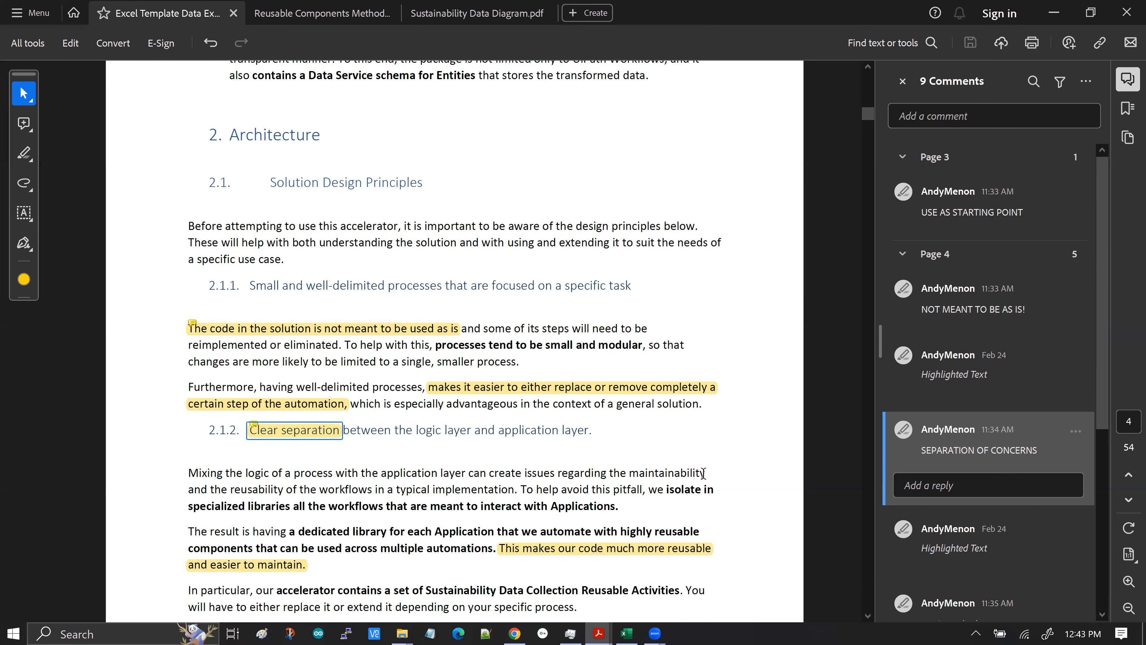
scroll(523, 461, "down", 1)
scroll(1033, 548, "down", 3)
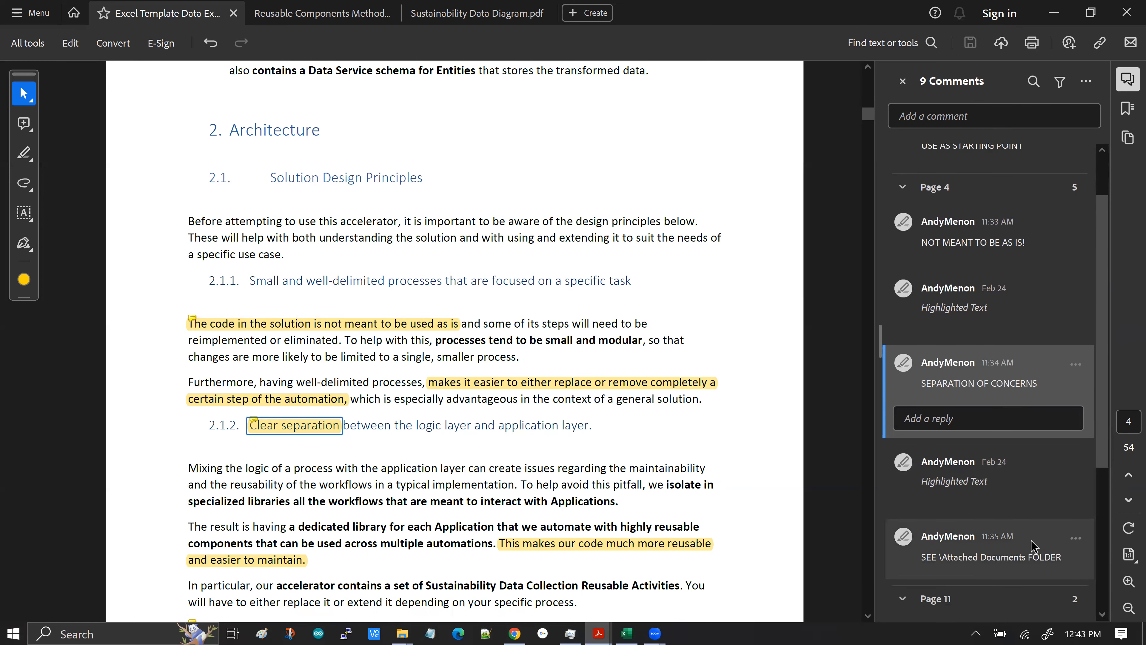
Jump to the "SEE \Attached Documents FOLDER" comment, read its highlighted sentence, and browse the remaining comments
left_click(959, 536)
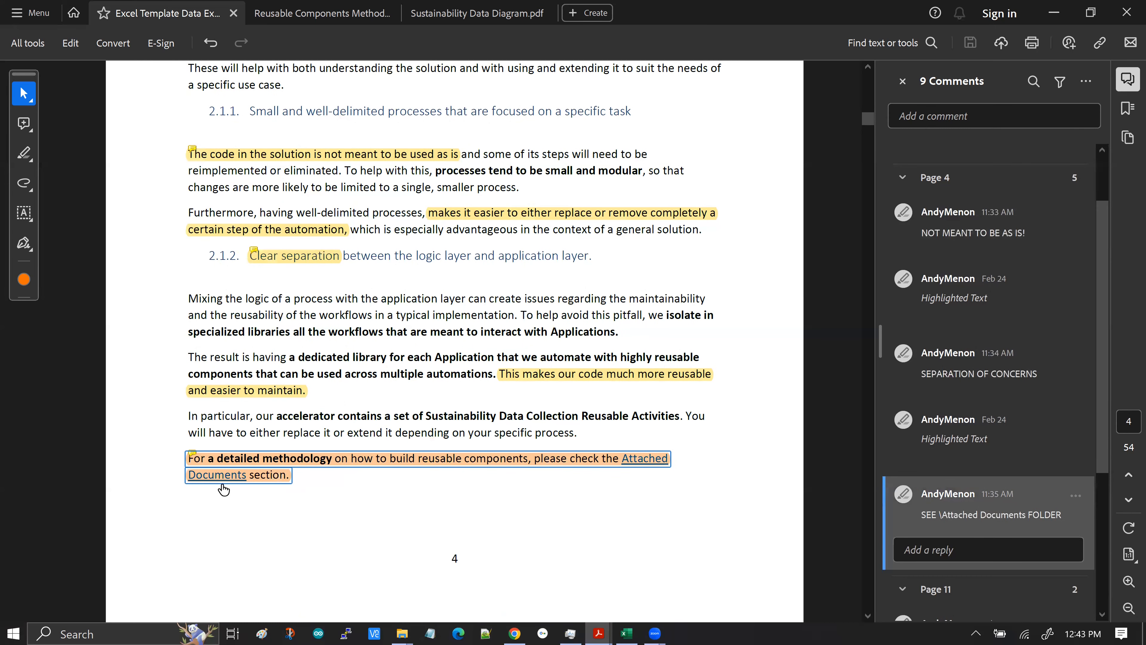
mouse_move(564, 457)
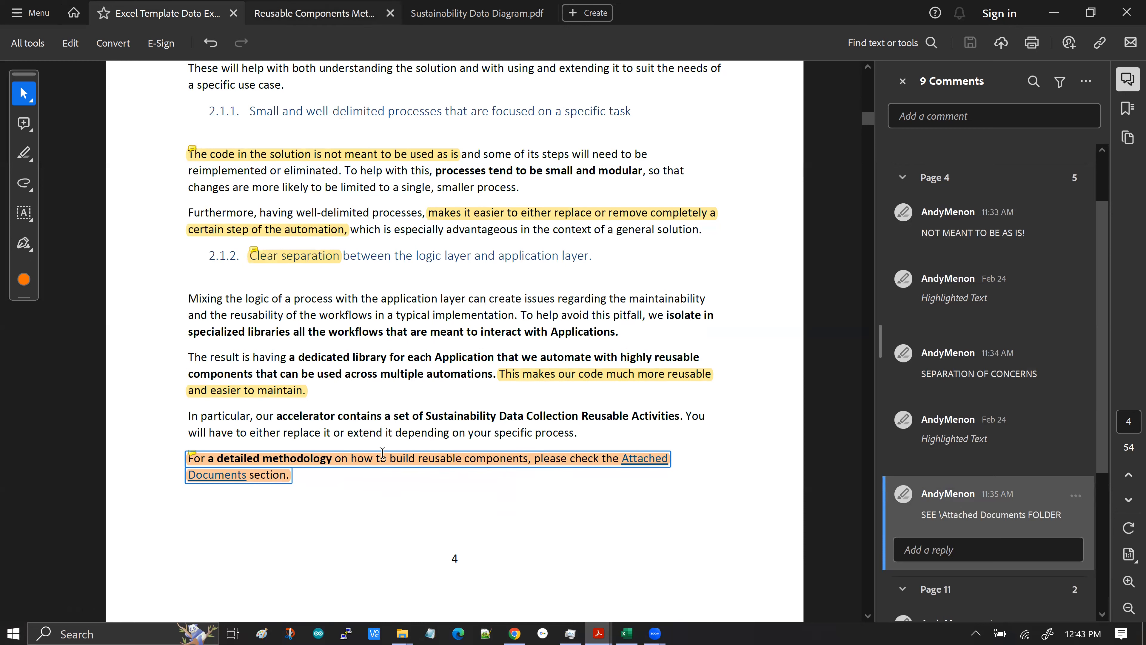
scroll(1018, 470, "down", 2)
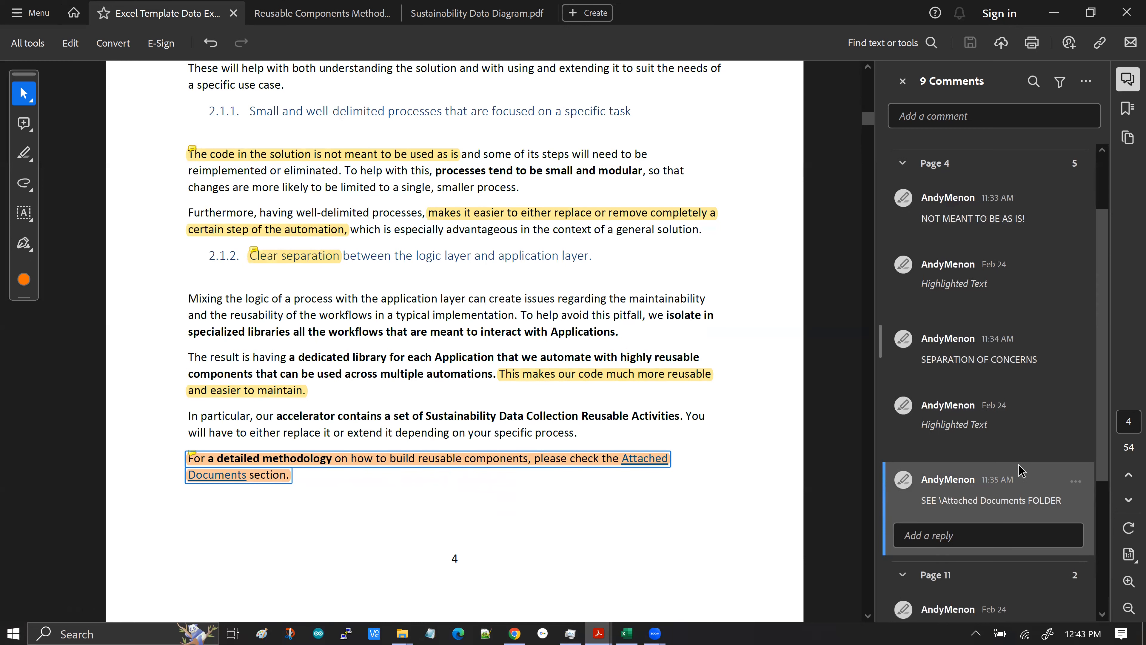
scroll(950, 486, "down", 5)
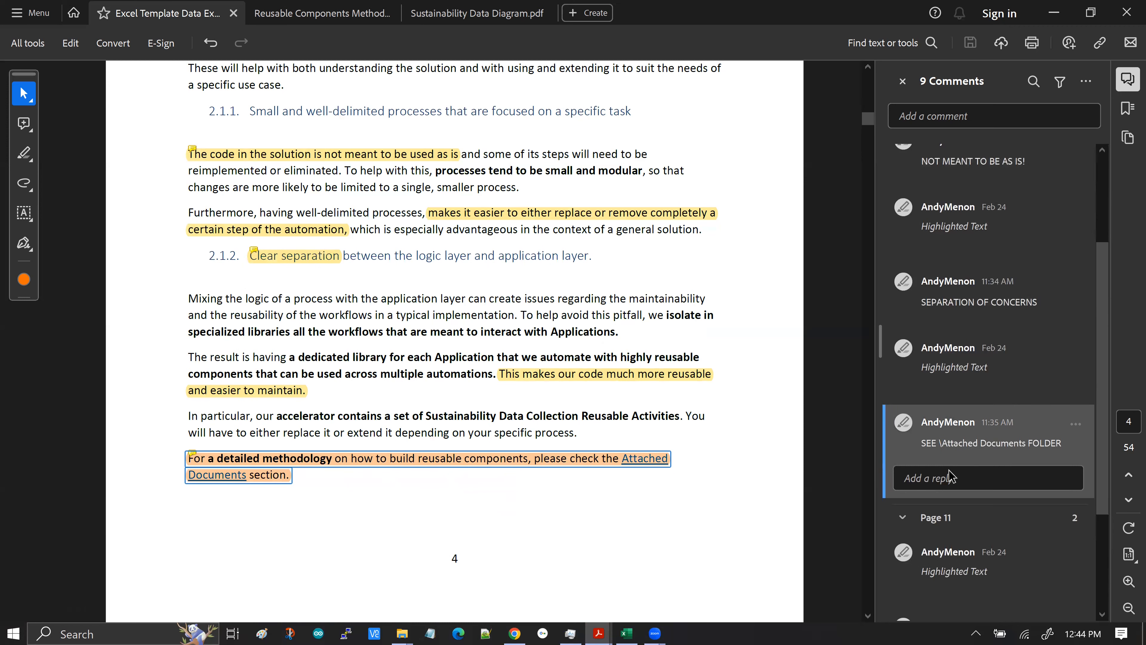
scroll(950, 476, "down", 7)
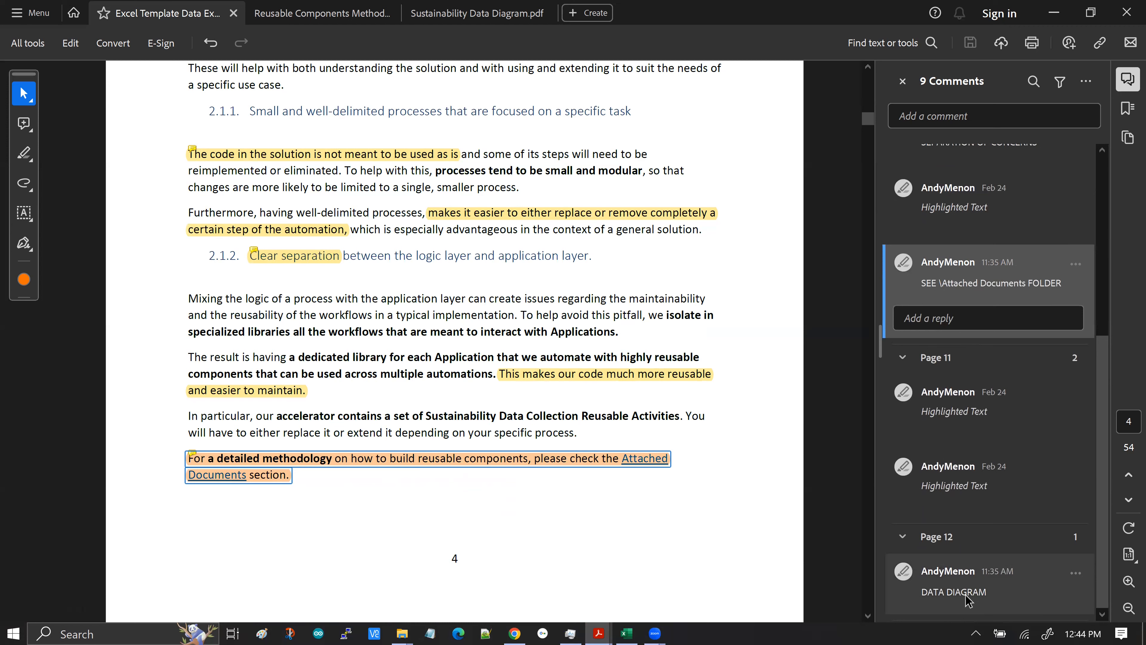
Jump to the "DATA DIAGRAM" comment, inspect the Sustainability Data Diagram in its own tab, and return to the template document
left_click(967, 601)
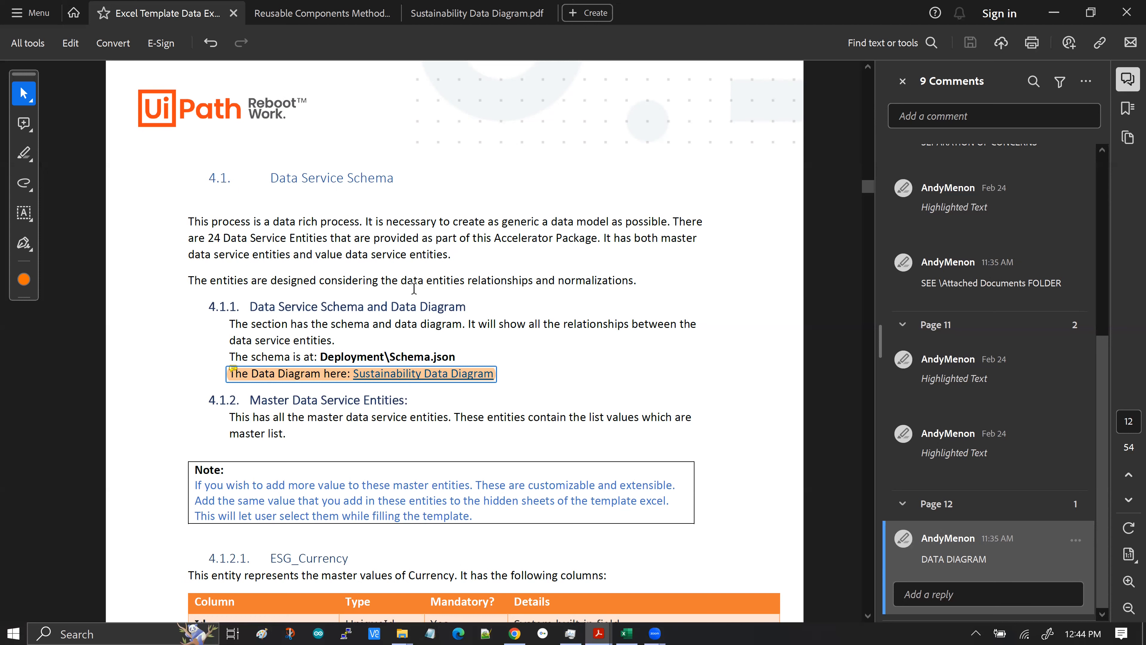
left_click(496, 13)
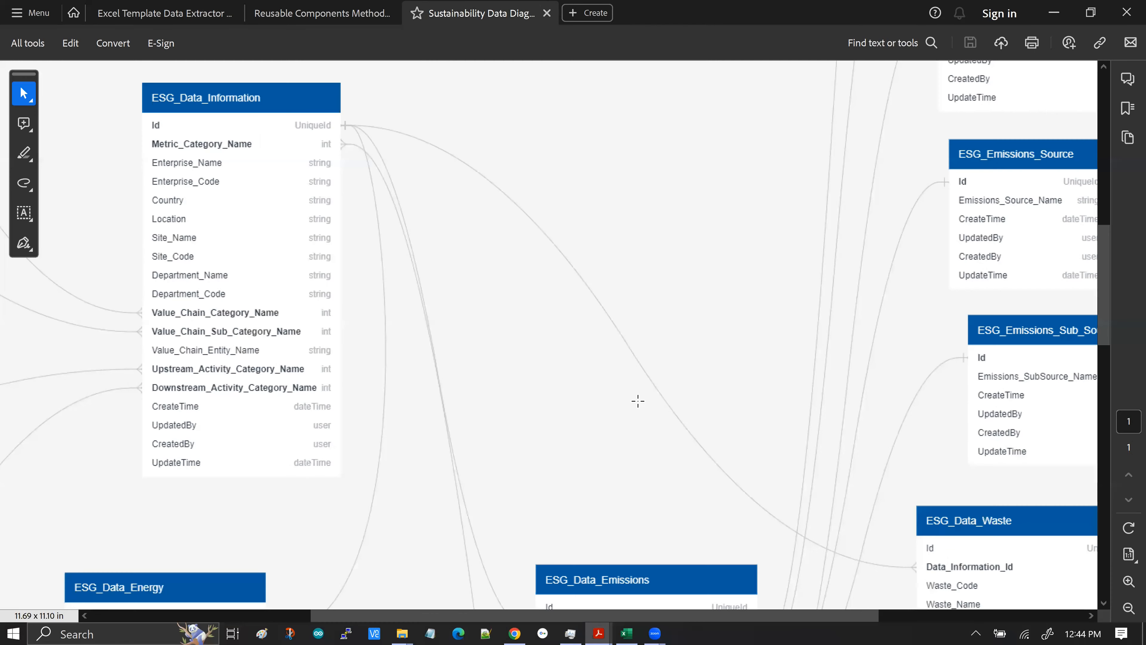
left_click_drag(644, 618, 702, 617)
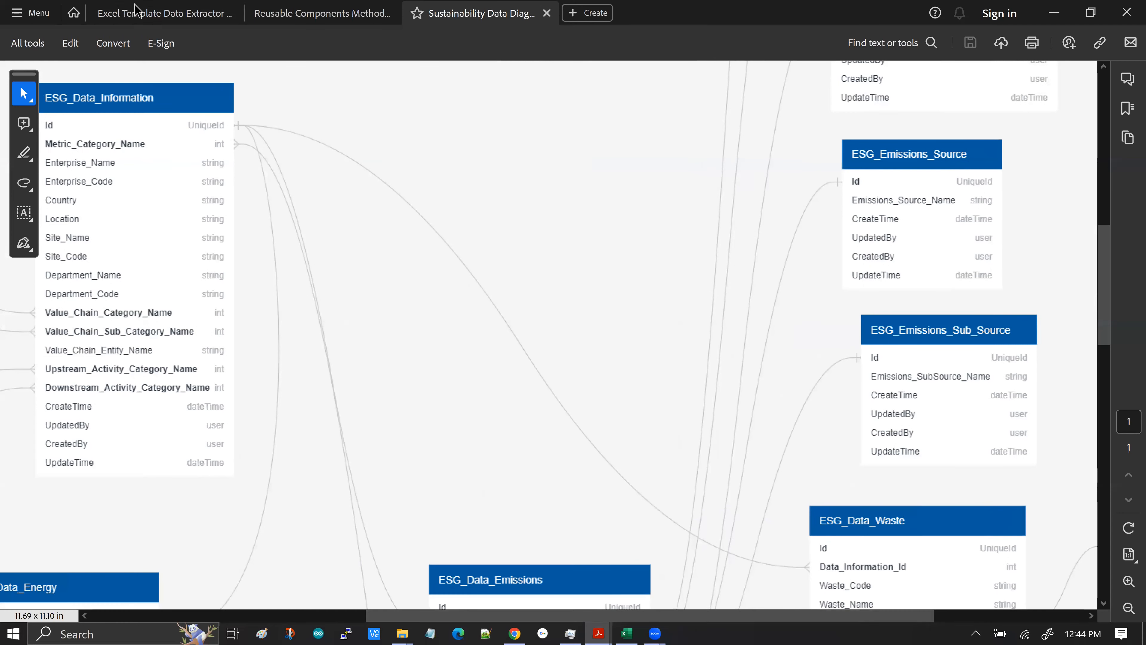
left_click(142, 18)
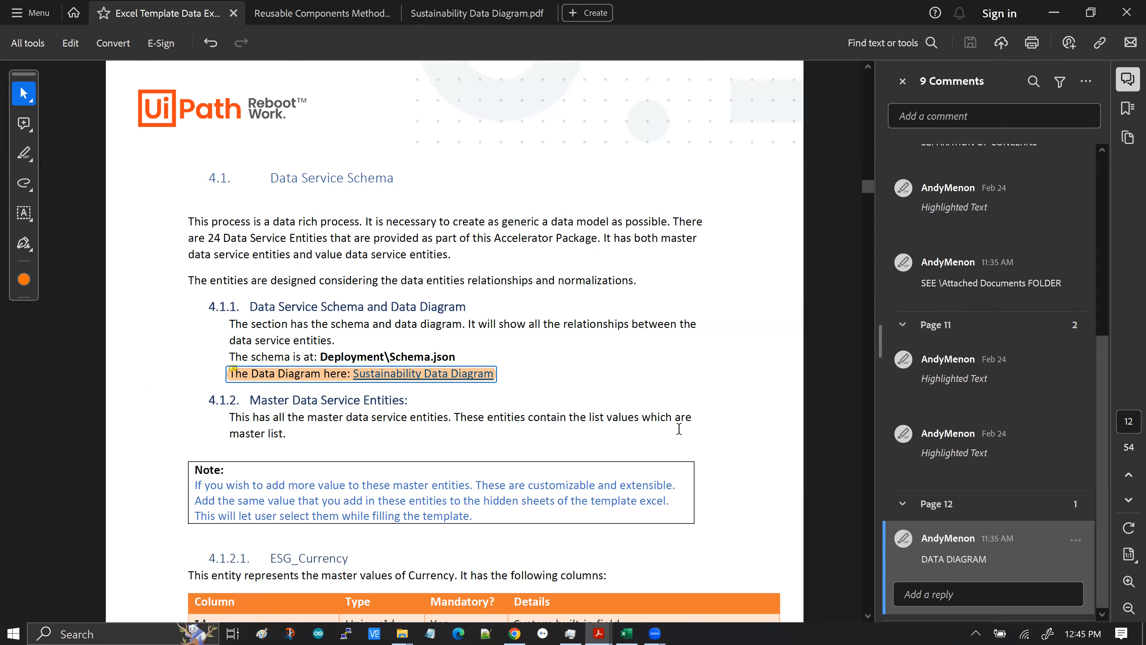
Scroll through the Master Data Service Entities section and examine the entity column tables
scroll(693, 427, "down", 5)
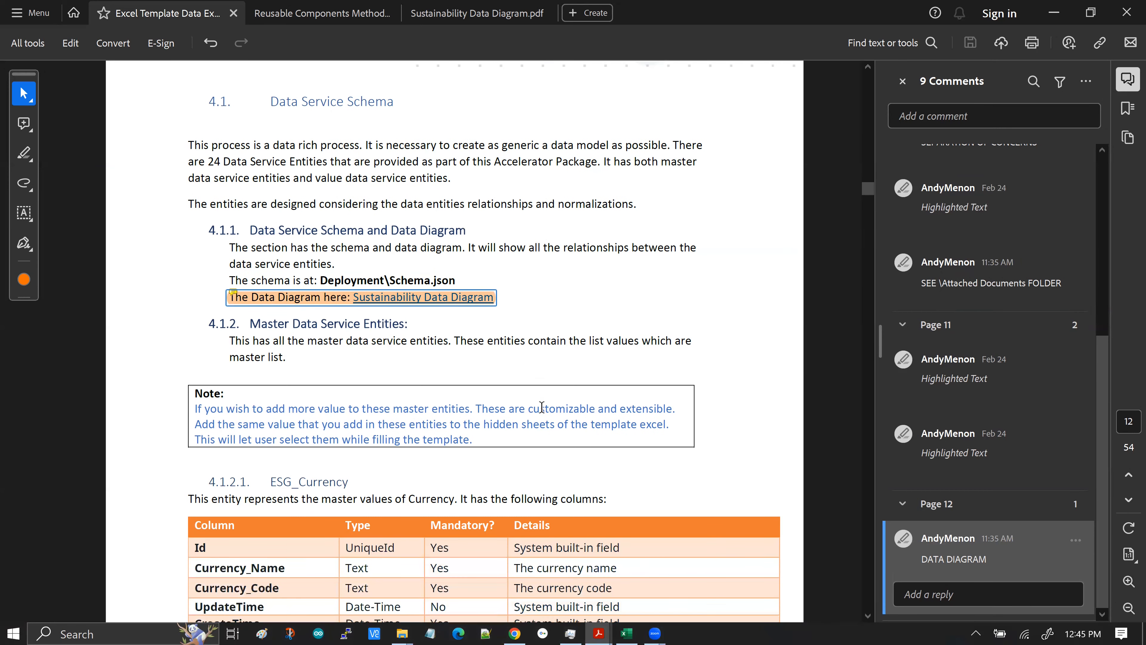
scroll(544, 409, "down", 4)
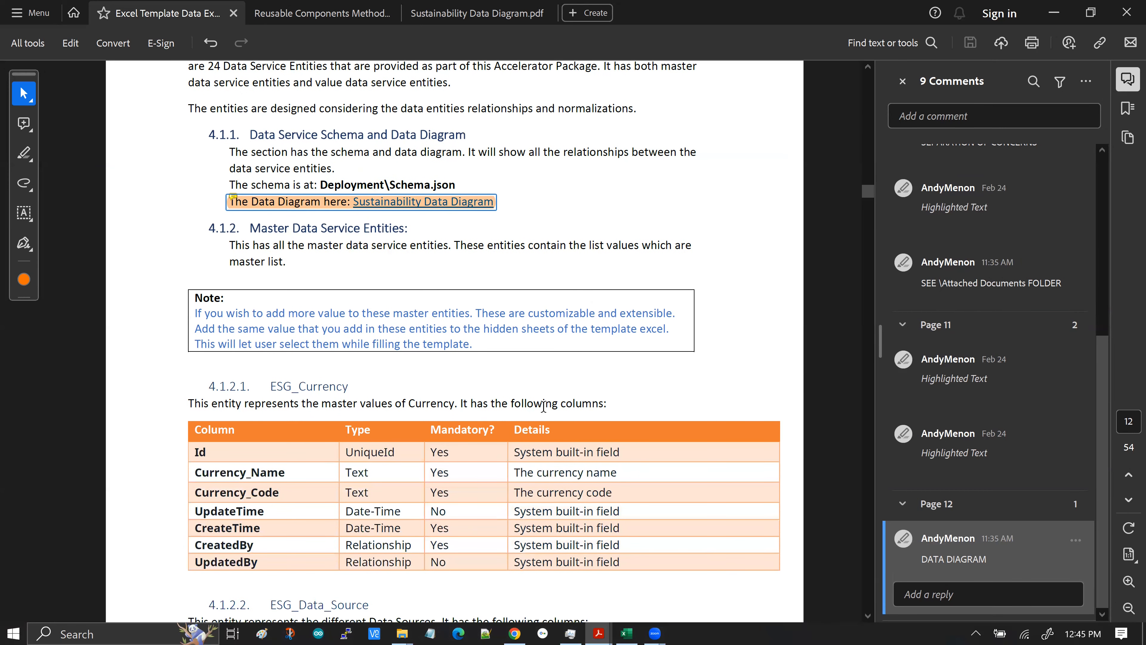
scroll(543, 407, "down", 4)
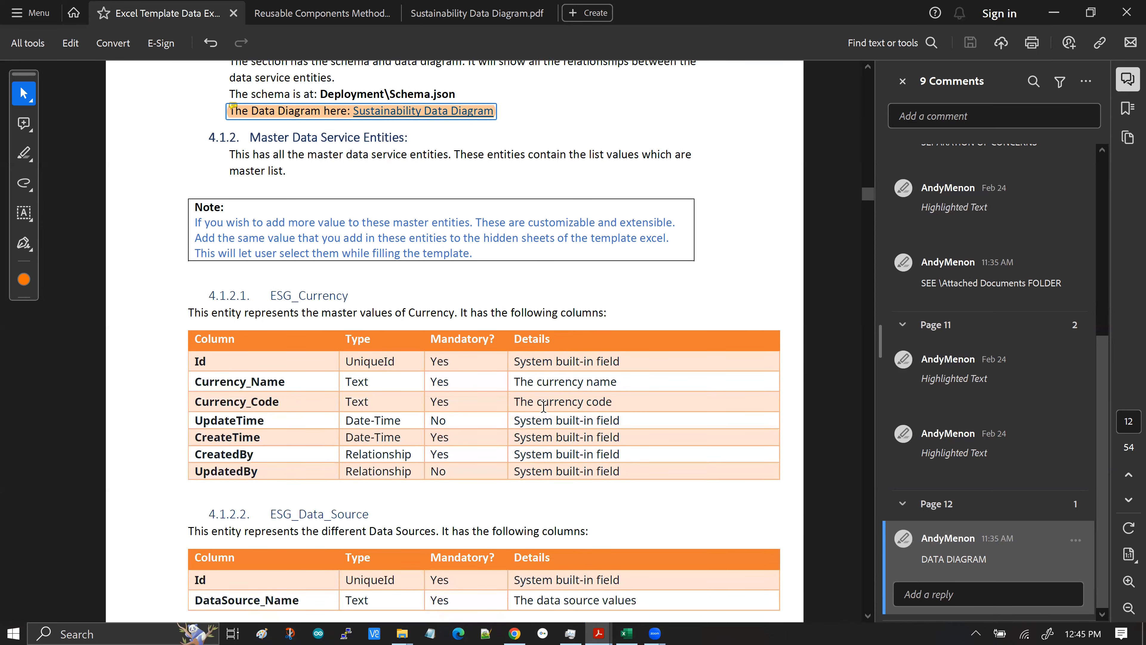
scroll(690, 369, "down", 2)
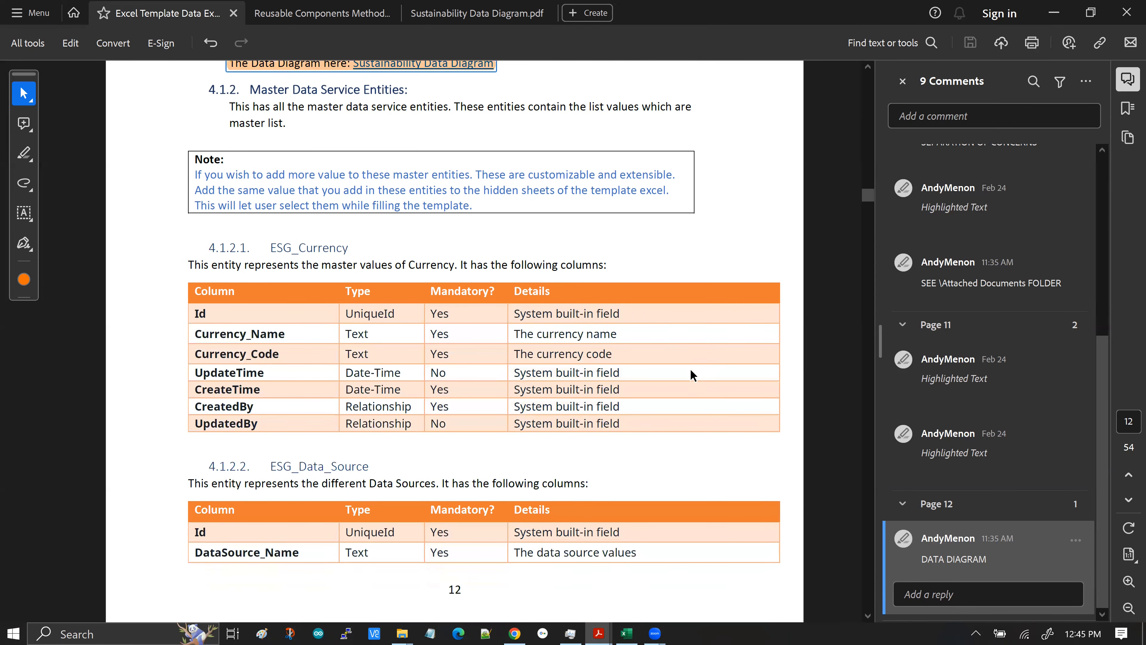
scroll(686, 371, "down", 2)
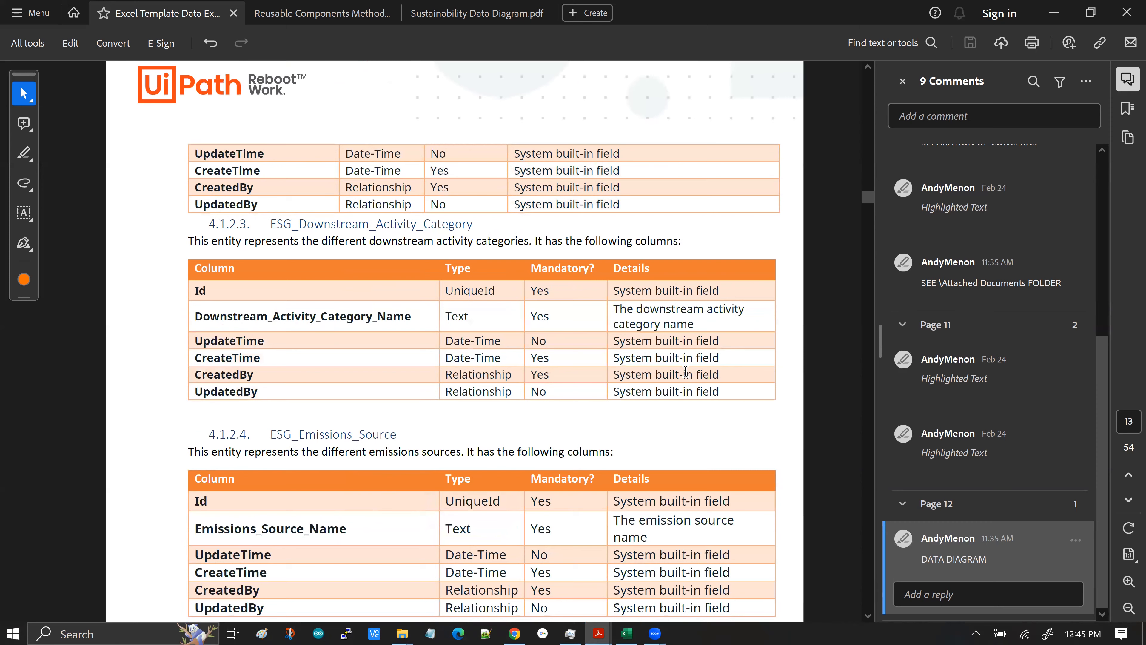
scroll(684, 374, "down", 1)
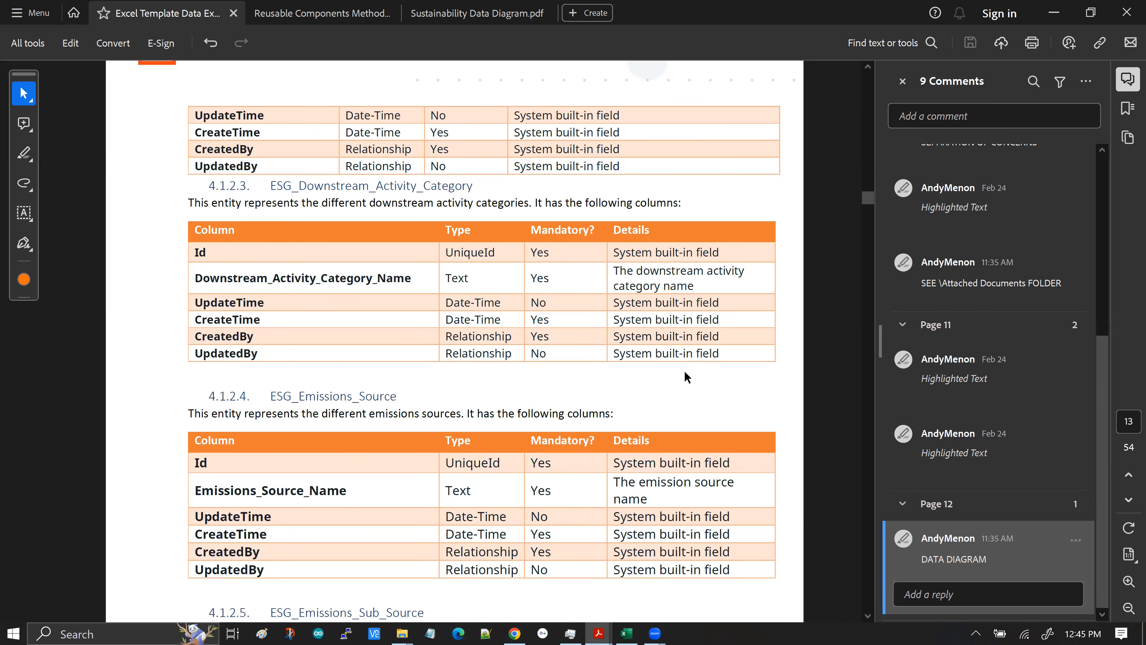
scroll(685, 372, "down", 1)
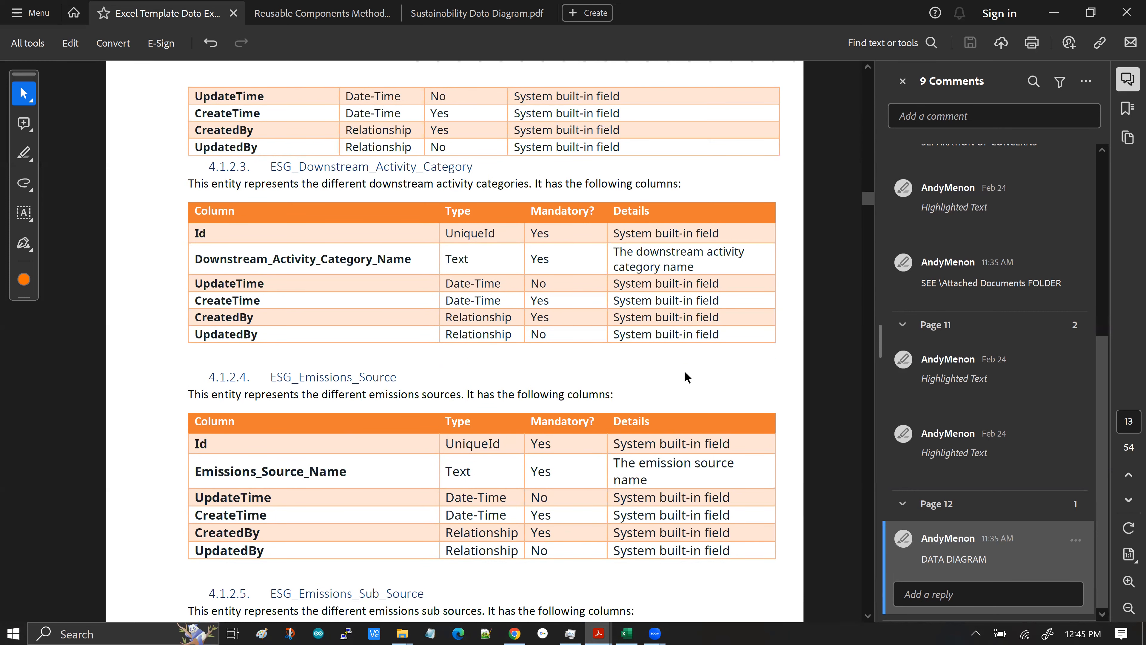
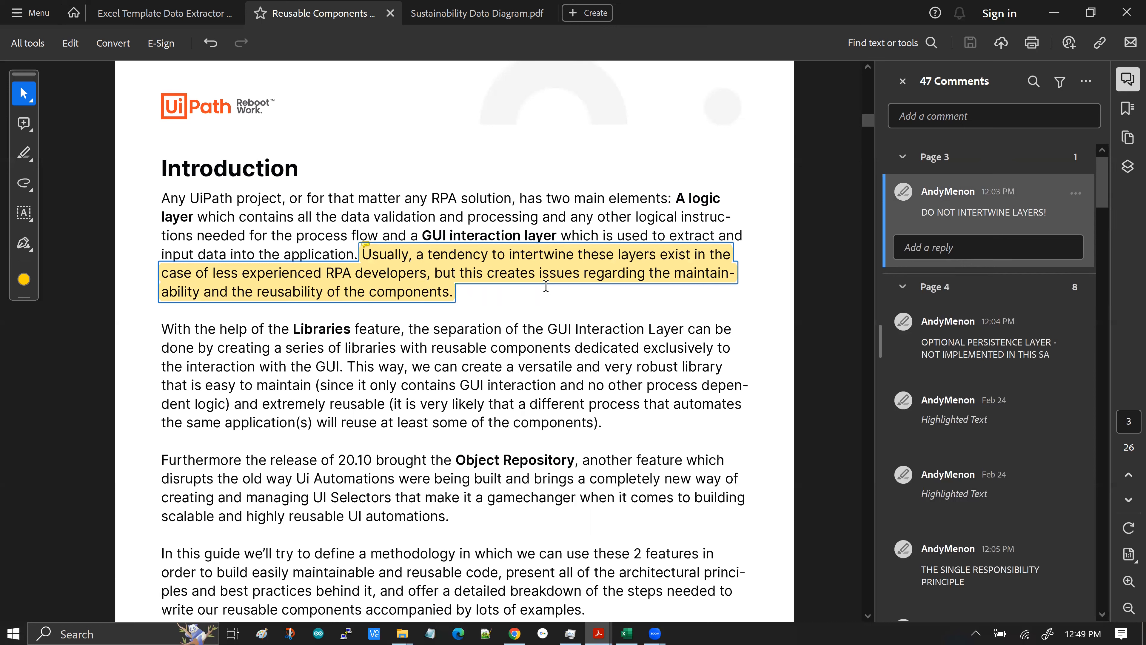
Jump through the page 4 comments on the optional persistence layer and single responsibility principle and read their highlighted passages
mouse_move(476, 279)
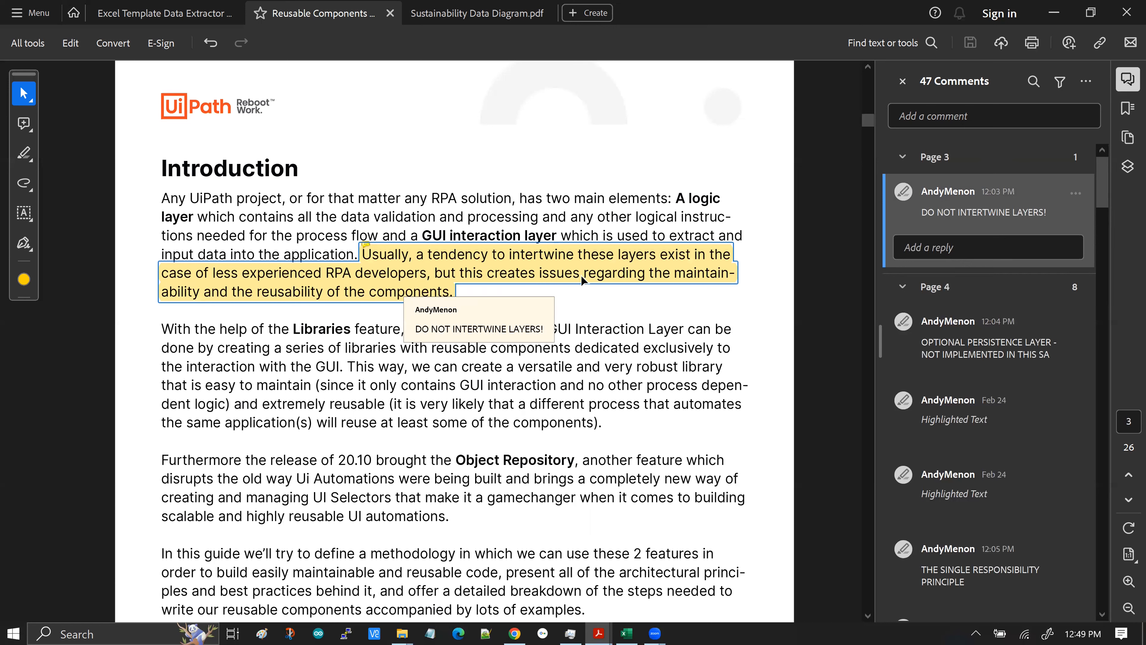
left_click(1038, 350)
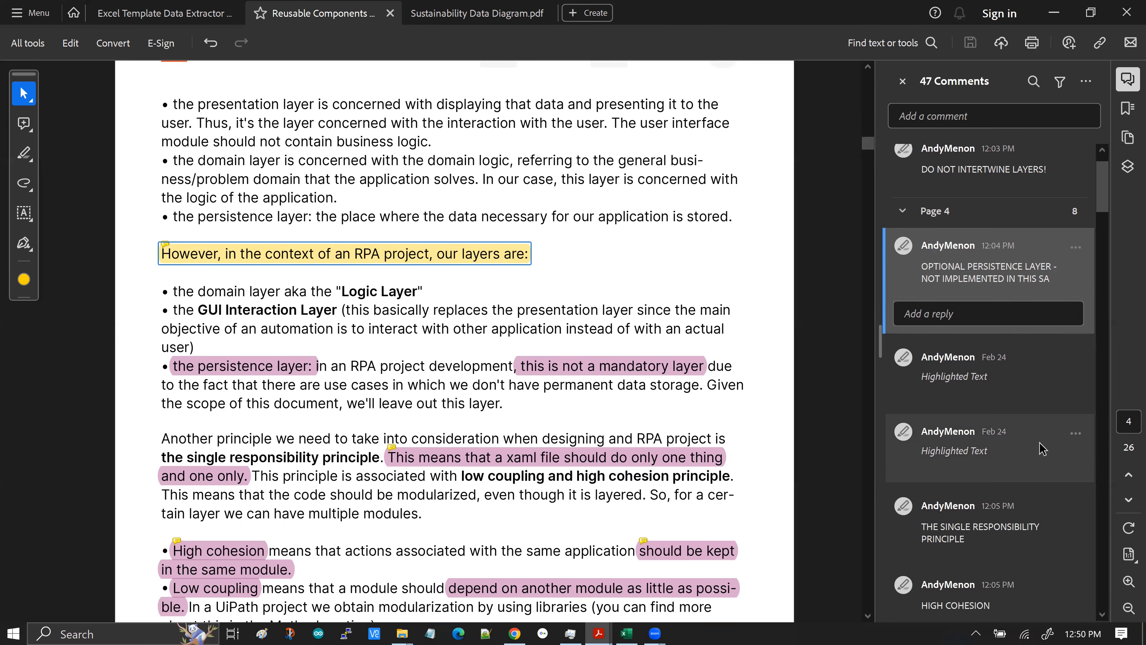
left_click(957, 505)
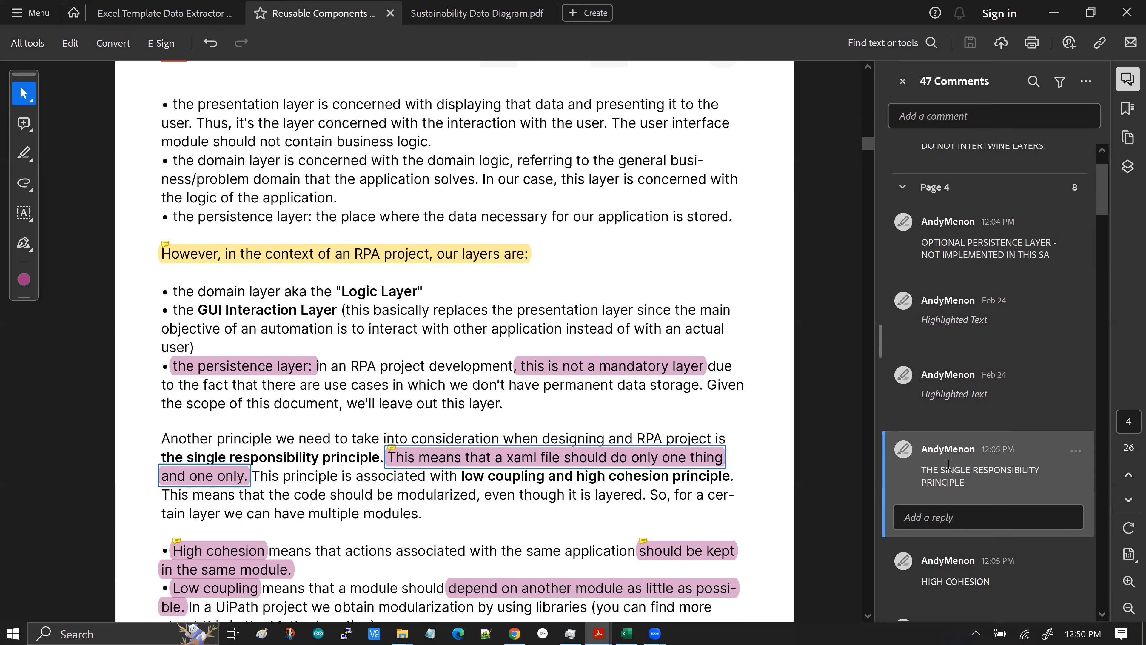
left_click(948, 464)
scroll(655, 406, "down", 2)
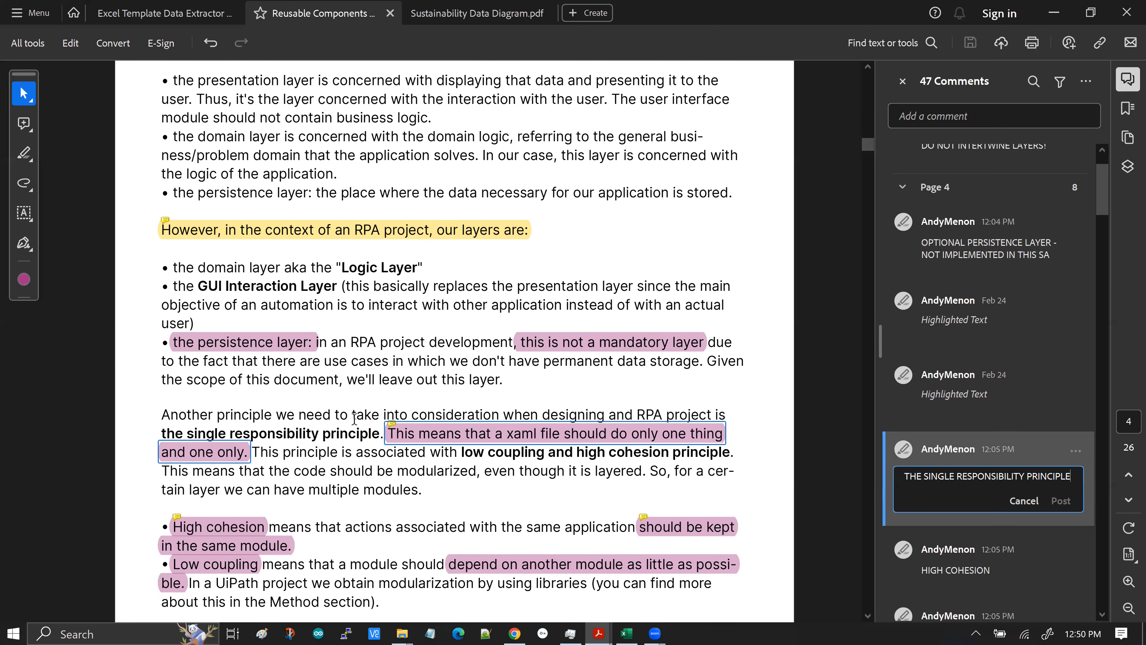
scroll(354, 419, "down", 3)
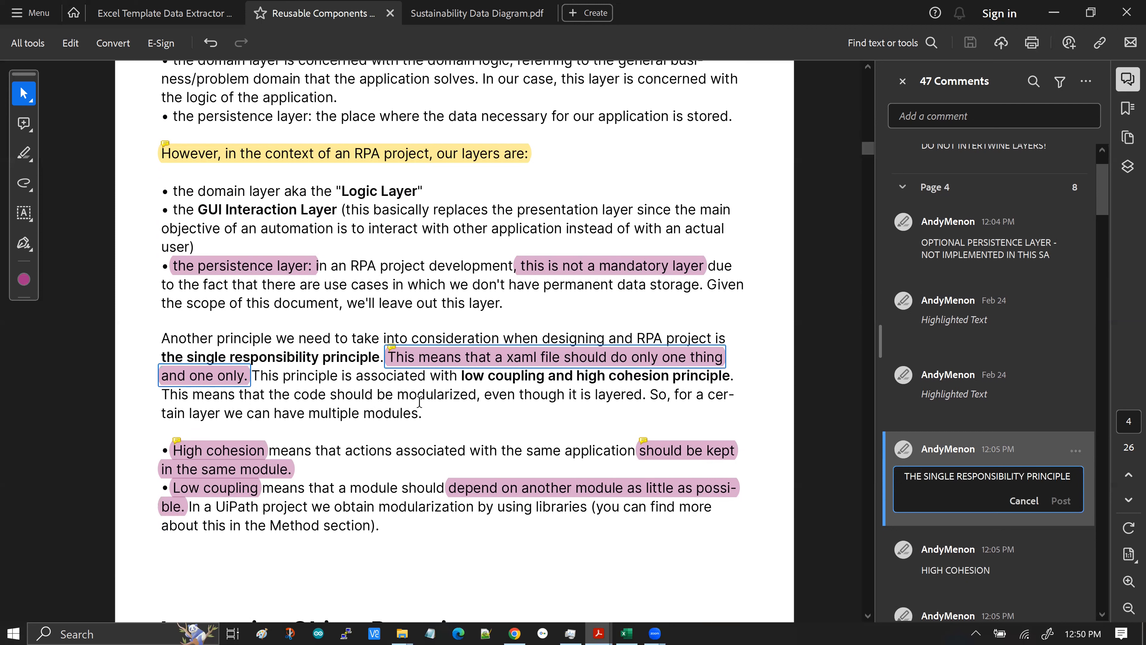
mouse_move(482, 361)
scroll(936, 552, "down", 2)
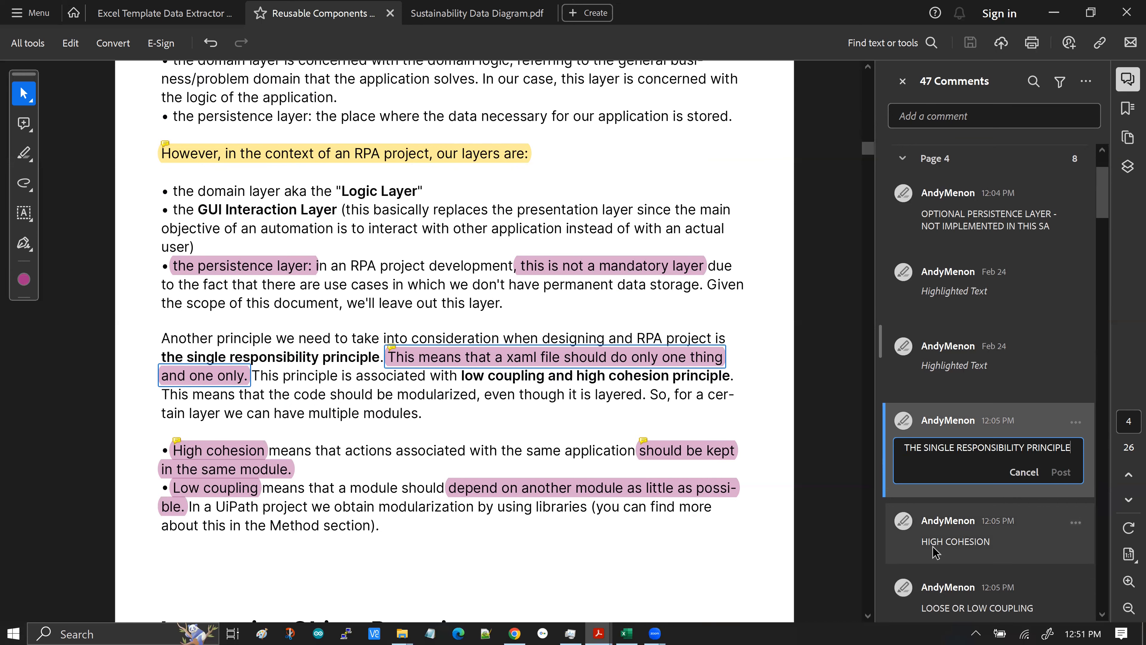
Jump to the "HIGH COHESION" comment and read the cohesion and coupling highlights, then browse further comments
left_click(935, 552)
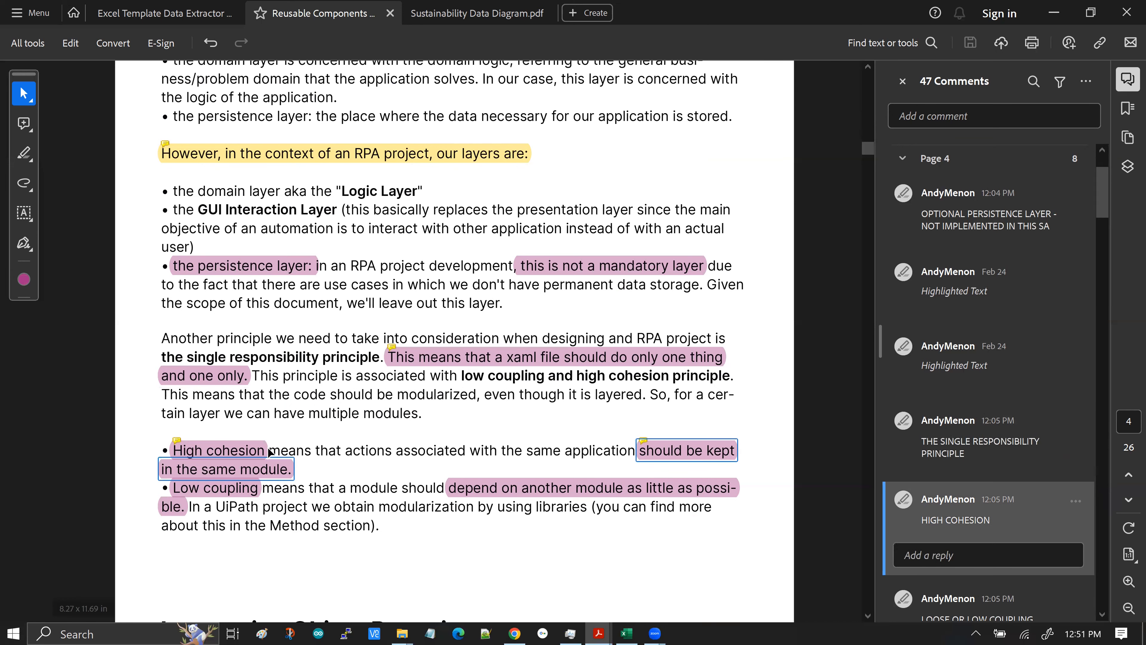
scroll(319, 436, "down", 3)
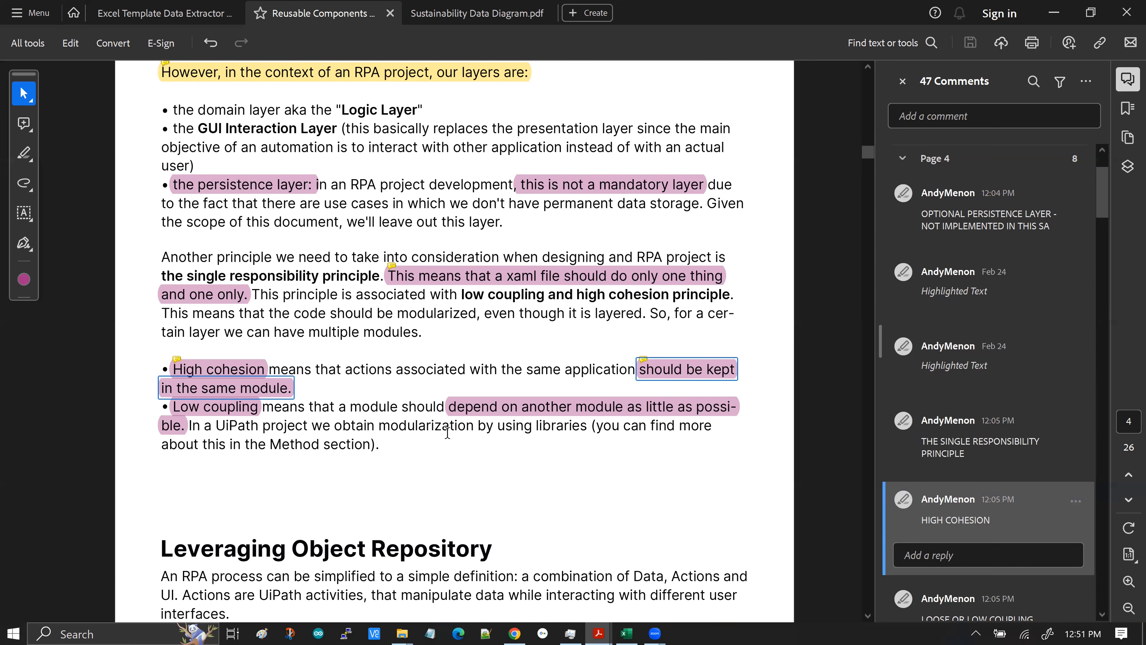
scroll(309, 437, "down", 1)
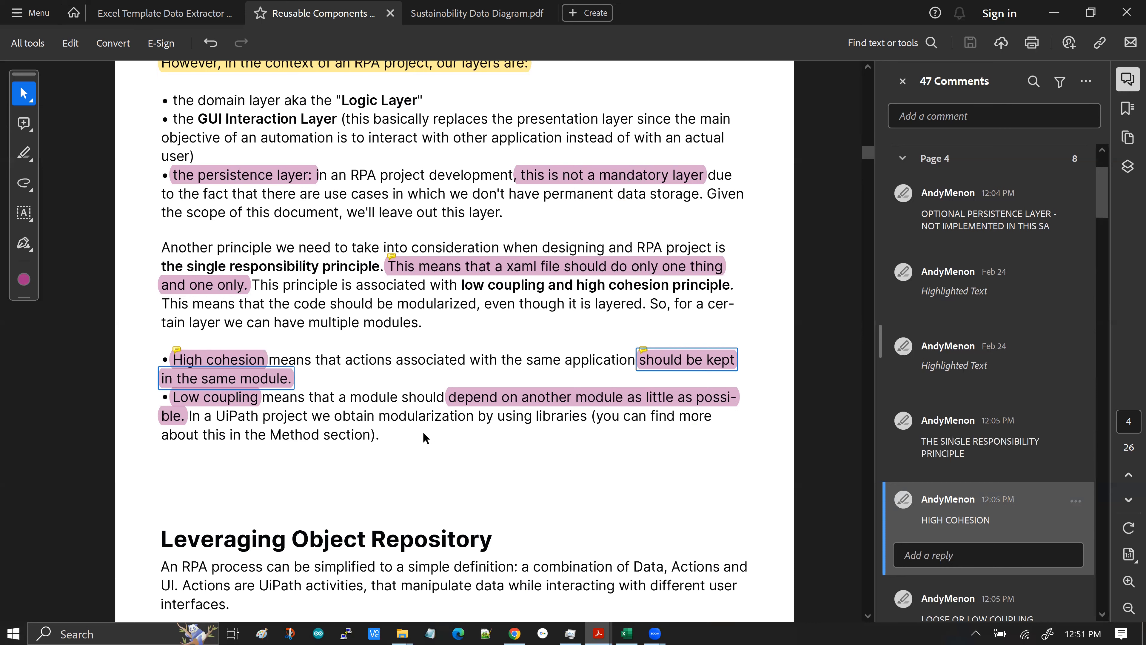
scroll(418, 431, "down", 1)
scroll(1078, 501, "down", 3)
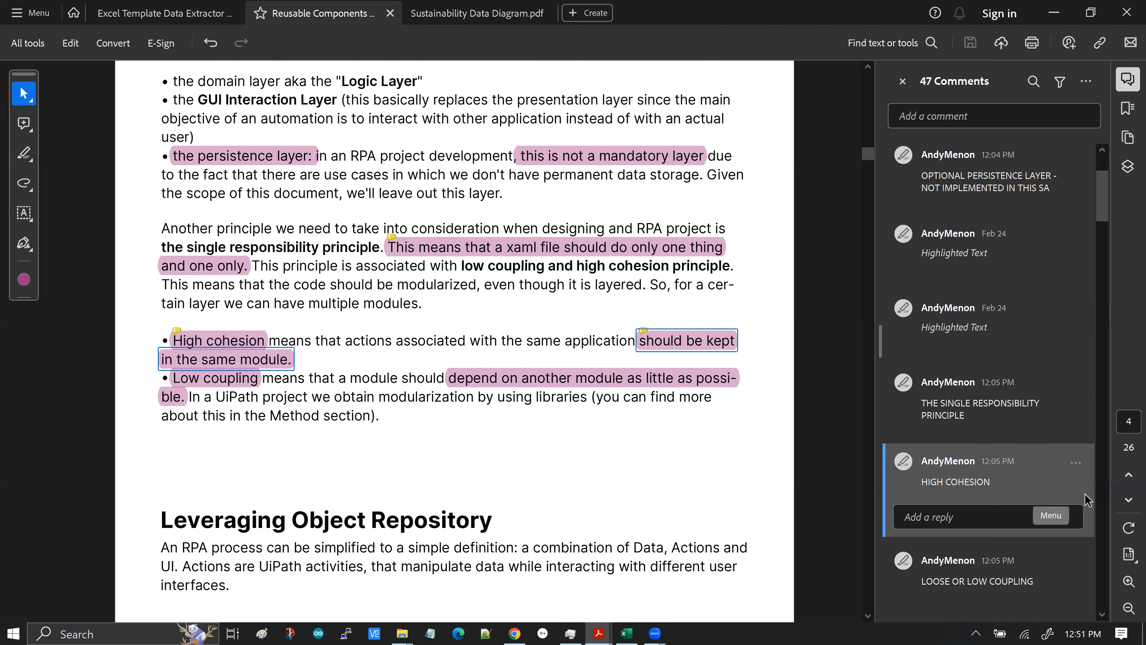
scroll(1089, 492, "down", 5)
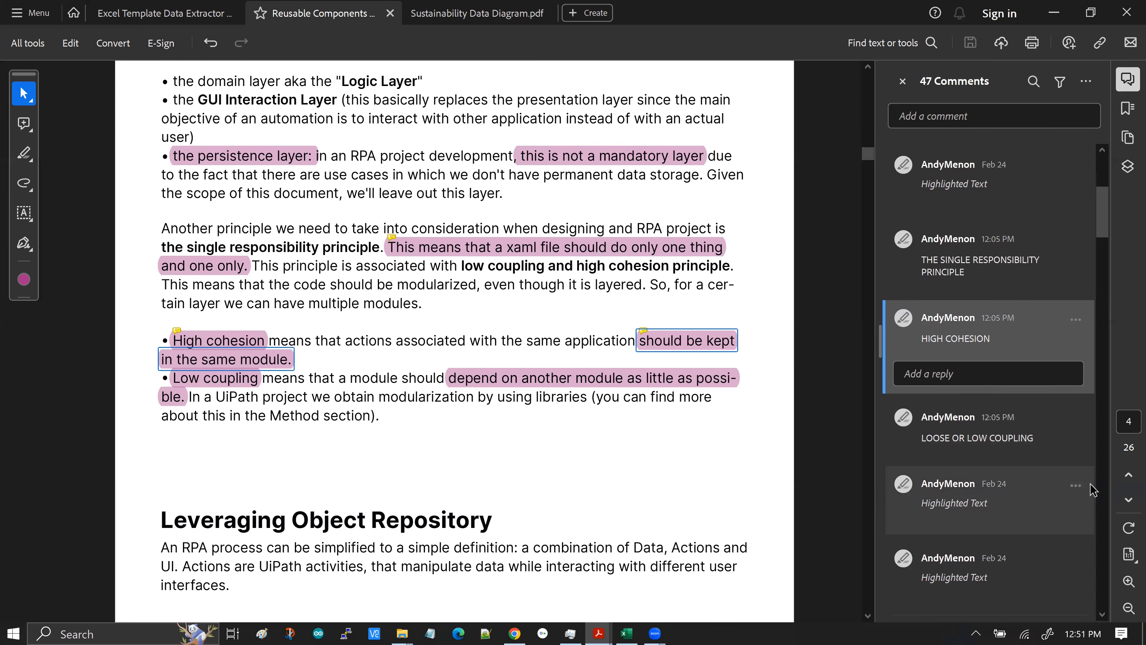
scroll(1096, 487, "down", 2)
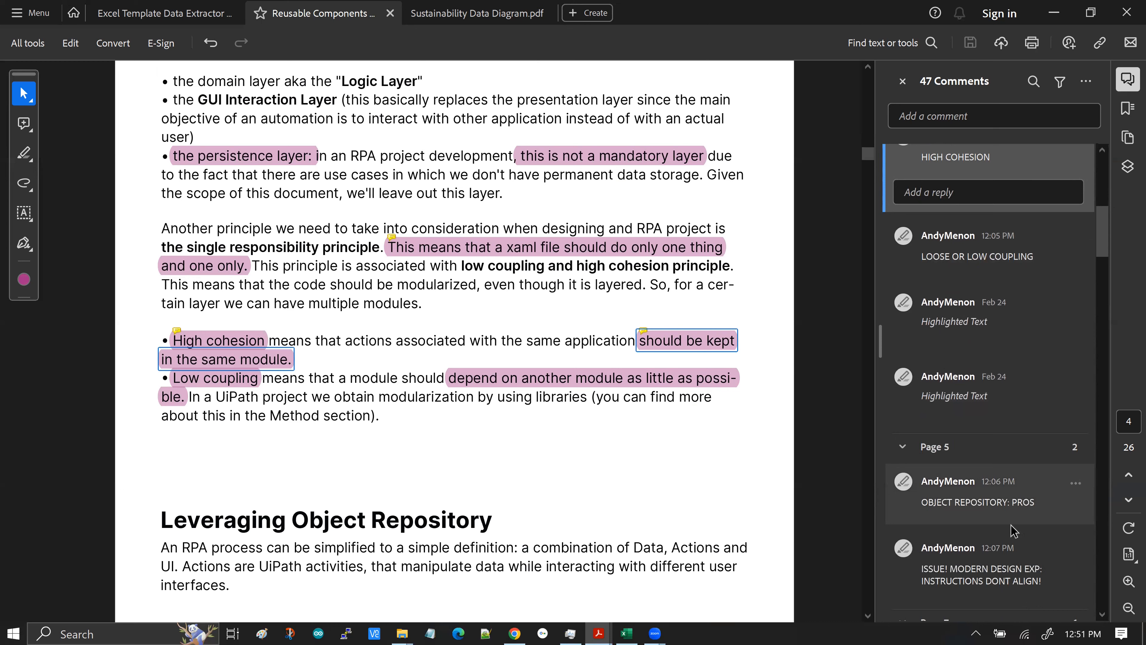
Jump to the "OBJECT REPOSITORY: PROS" and "ISSUE! MODERN DESIGN EXP" comments and read the Modern Design Experience instructions and screenshots
left_click(971, 512)
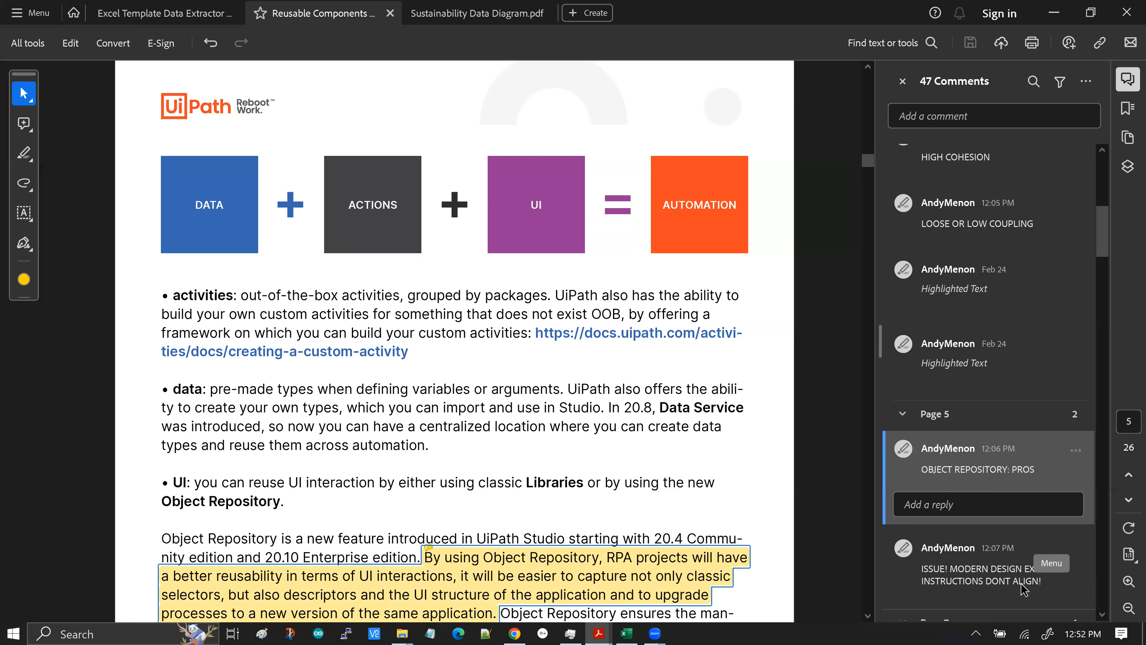
left_click(986, 582)
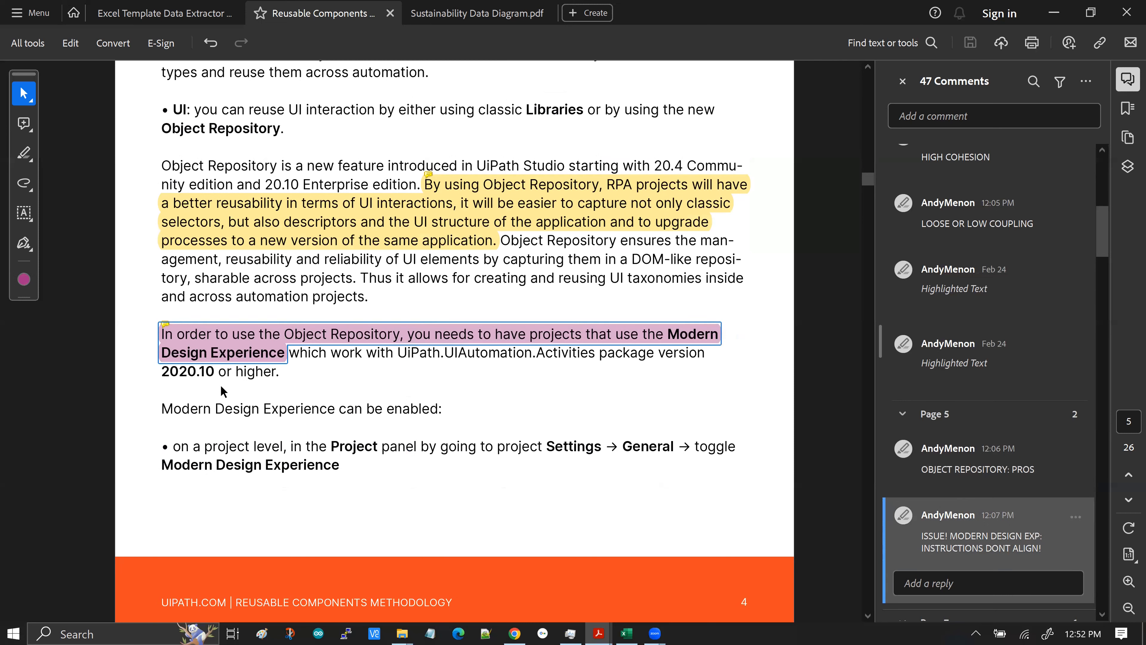
mouse_move(244, 347)
mouse_move(190, 346)
scroll(697, 379, "down", 10)
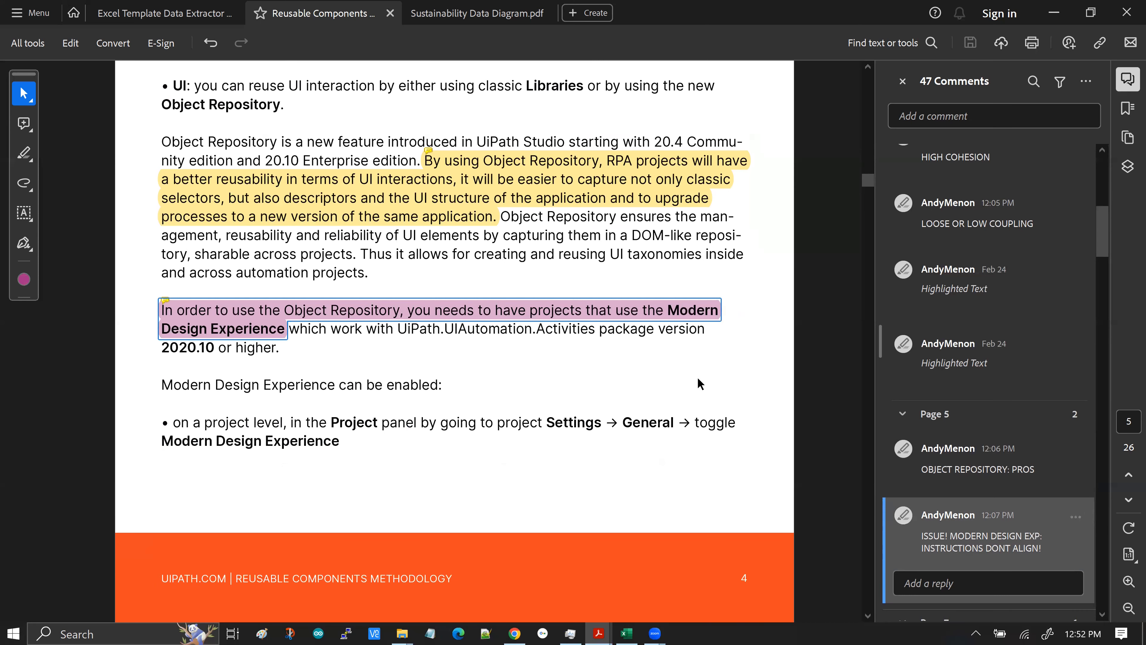
scroll(705, 388, "down", 1)
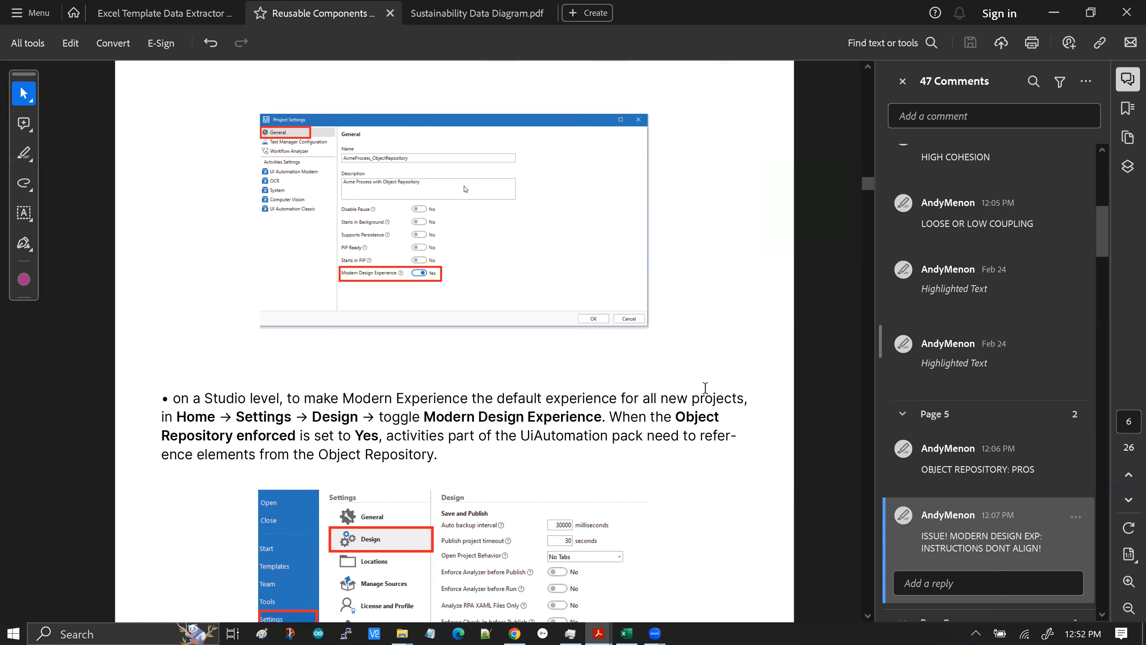
scroll(705, 388, "down", 1)
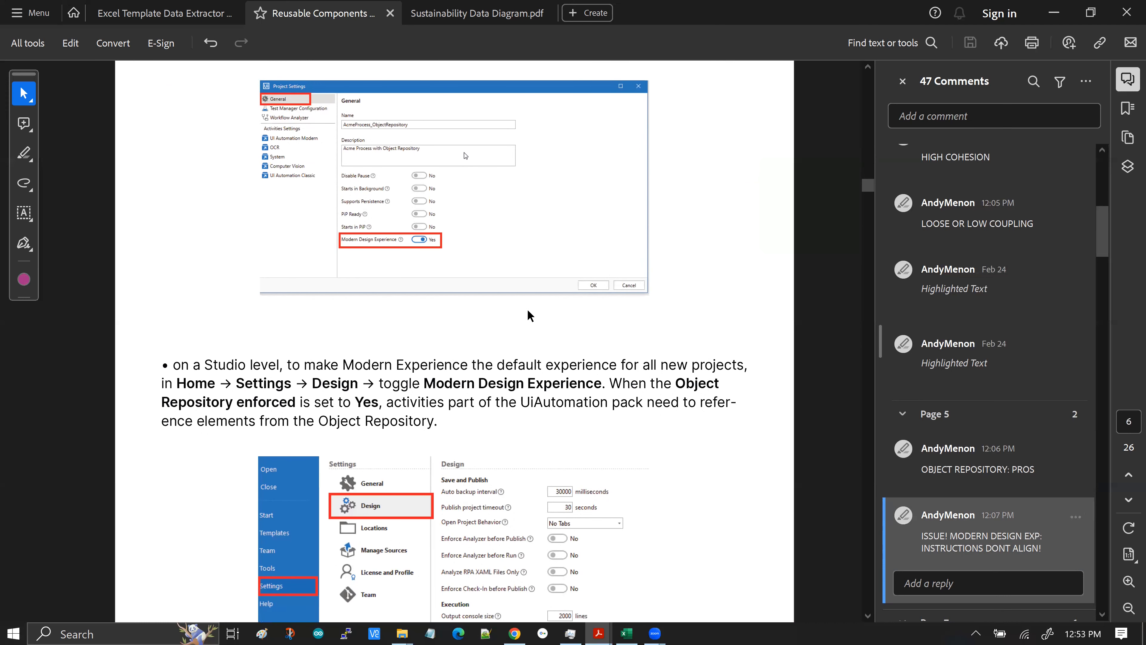
scroll(559, 352, "down", 4)
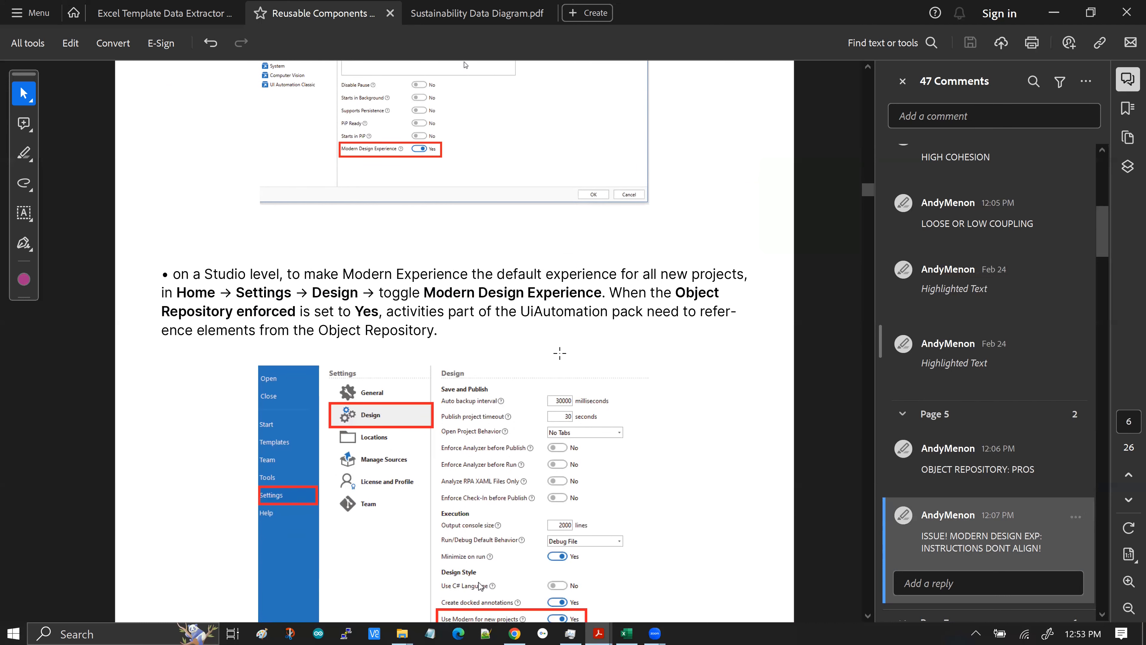
scroll(559, 353, "down", 1)
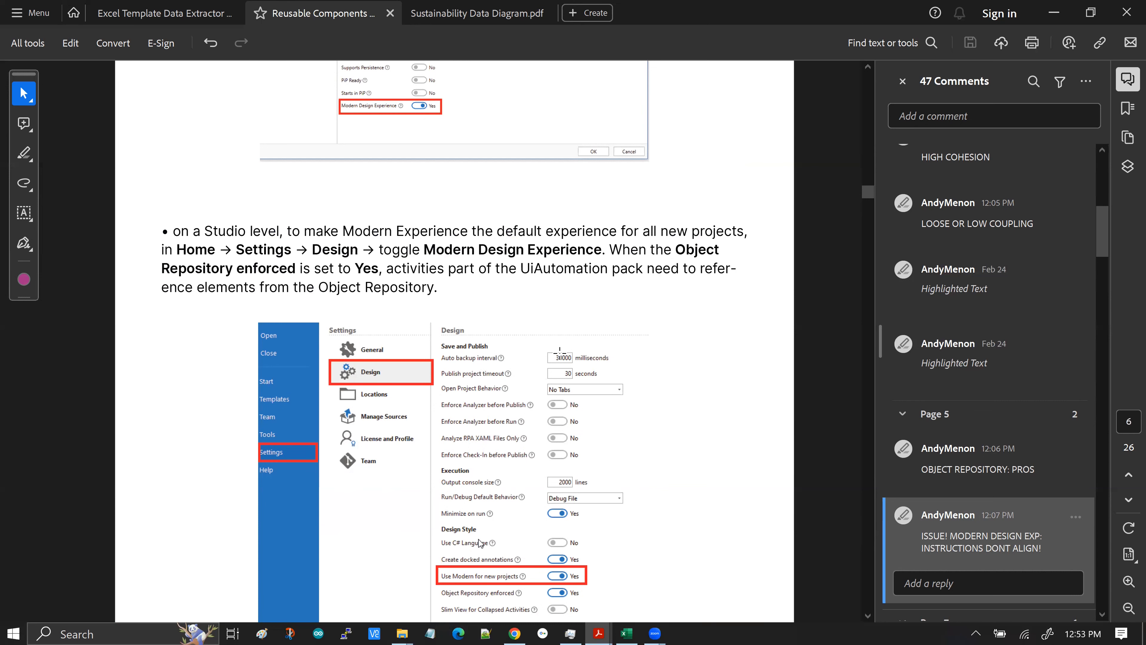
scroll(560, 350, "down", 1)
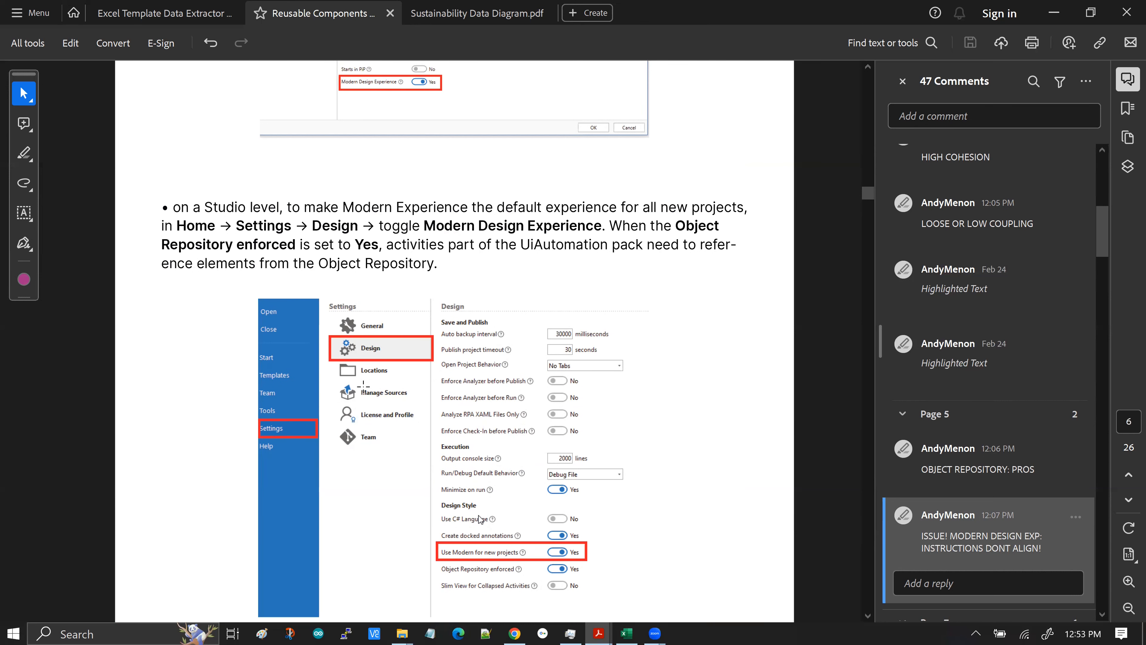
scroll(367, 416, "up", 1)
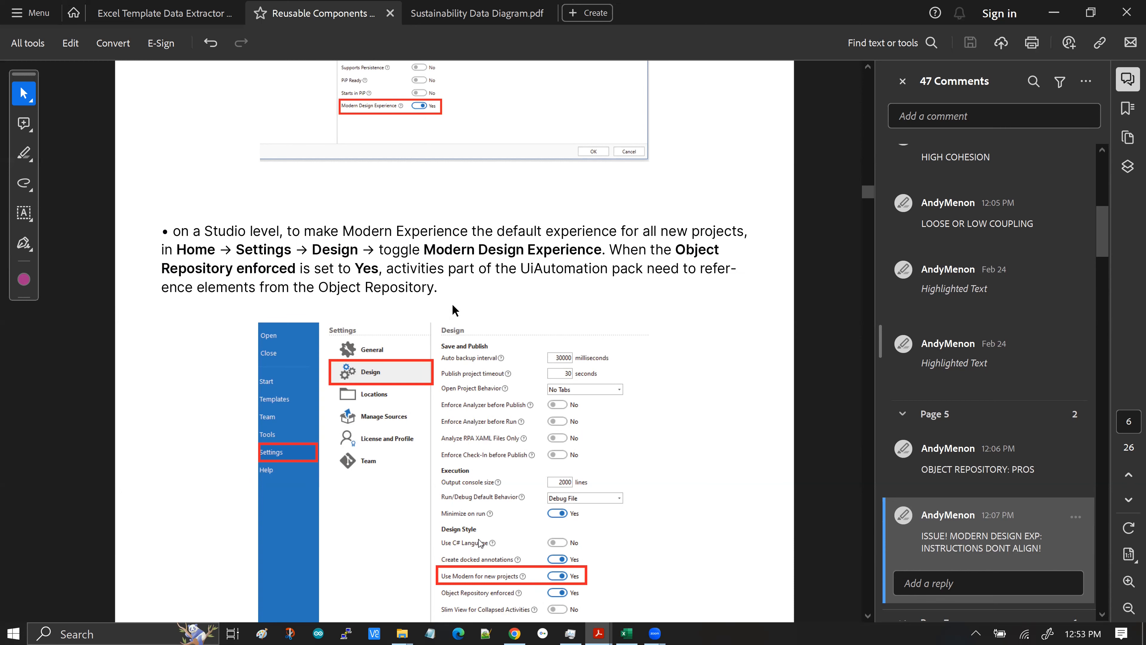
Jump to the "TAXONOMY STRUCTURE: TIPS" and "WORKFLOW LIBRARIES" comments and read the About Libraries section
left_click(1030, 538)
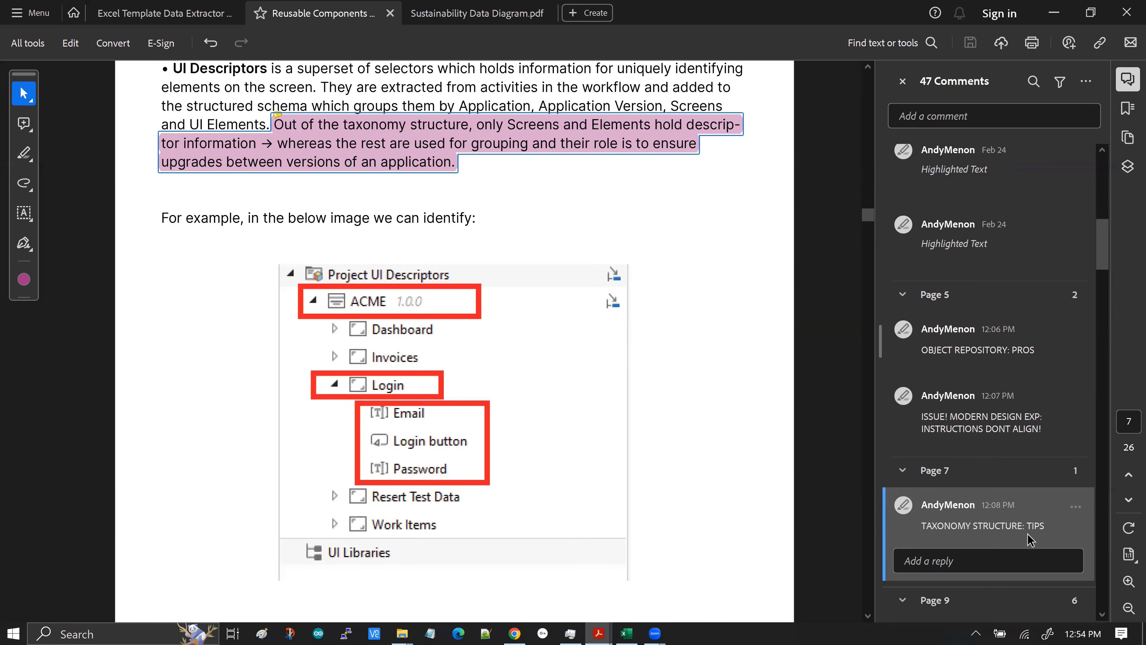
scroll(1028, 542, "down", 3)
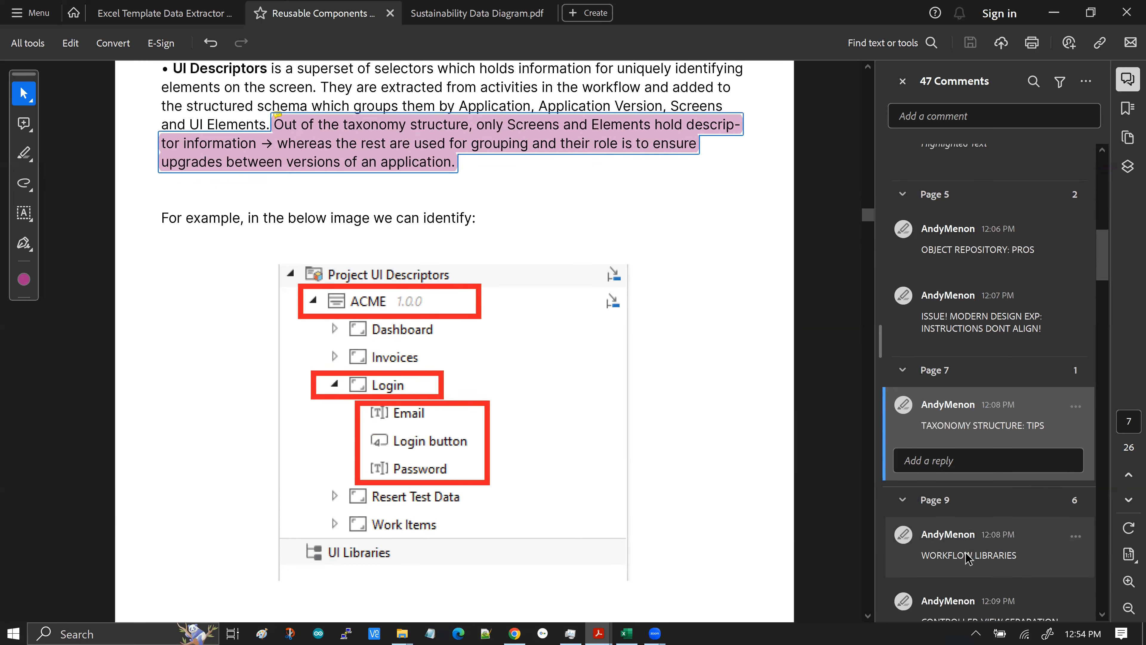
left_click(968, 555)
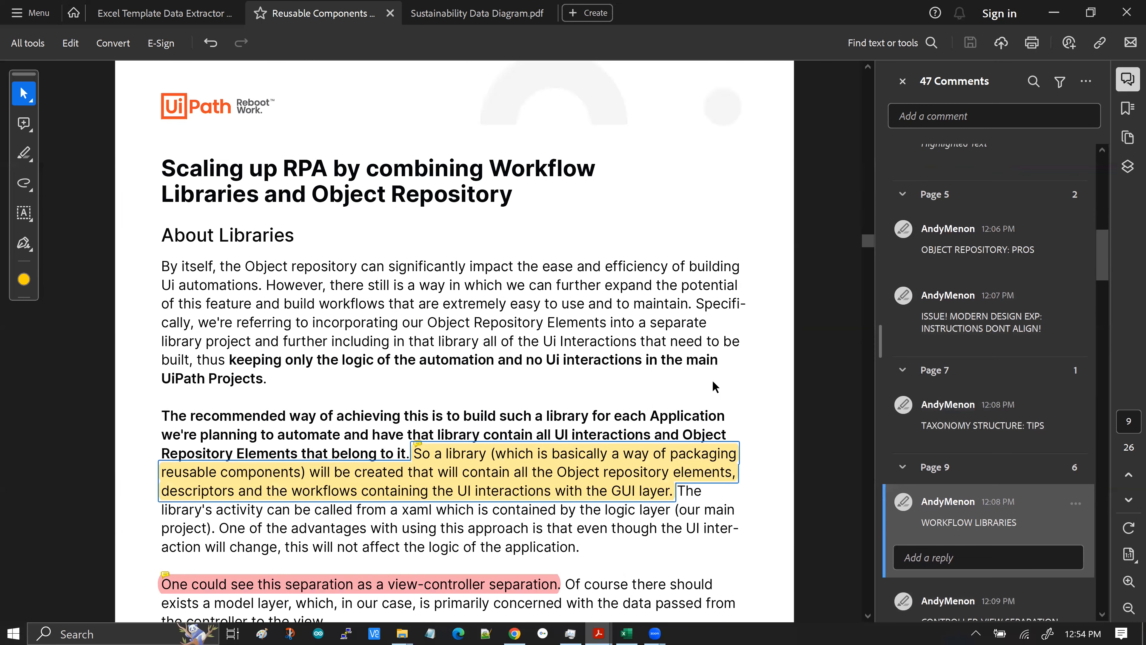
scroll(713, 378, "down", 2)
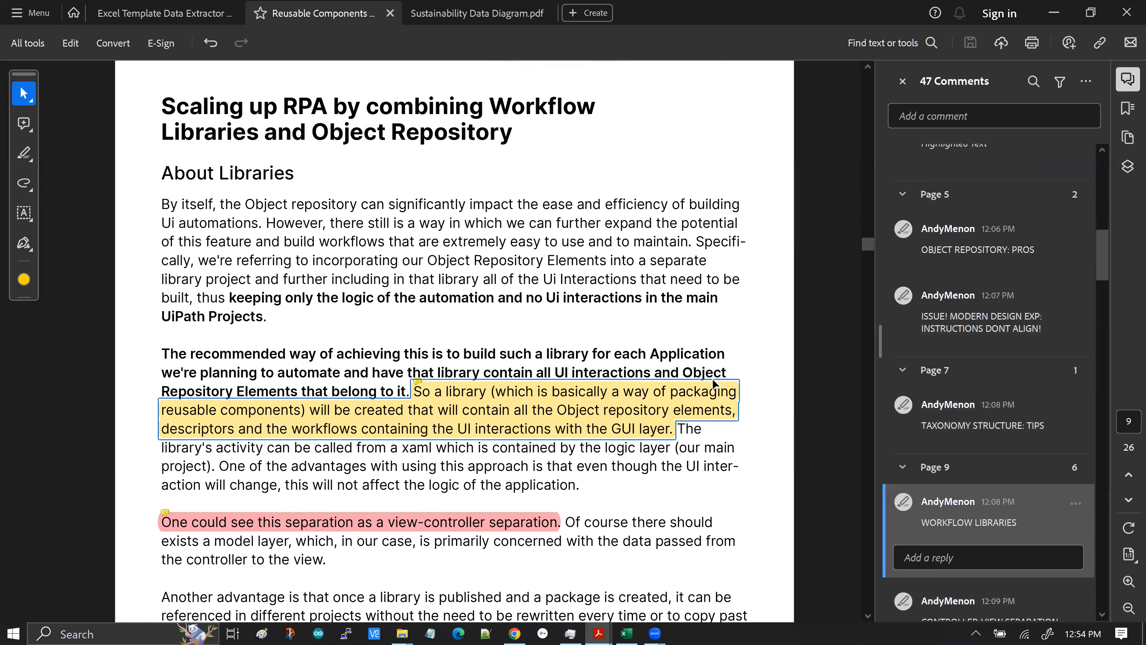
scroll(639, 389, "down", 1)
mouse_move(624, 362)
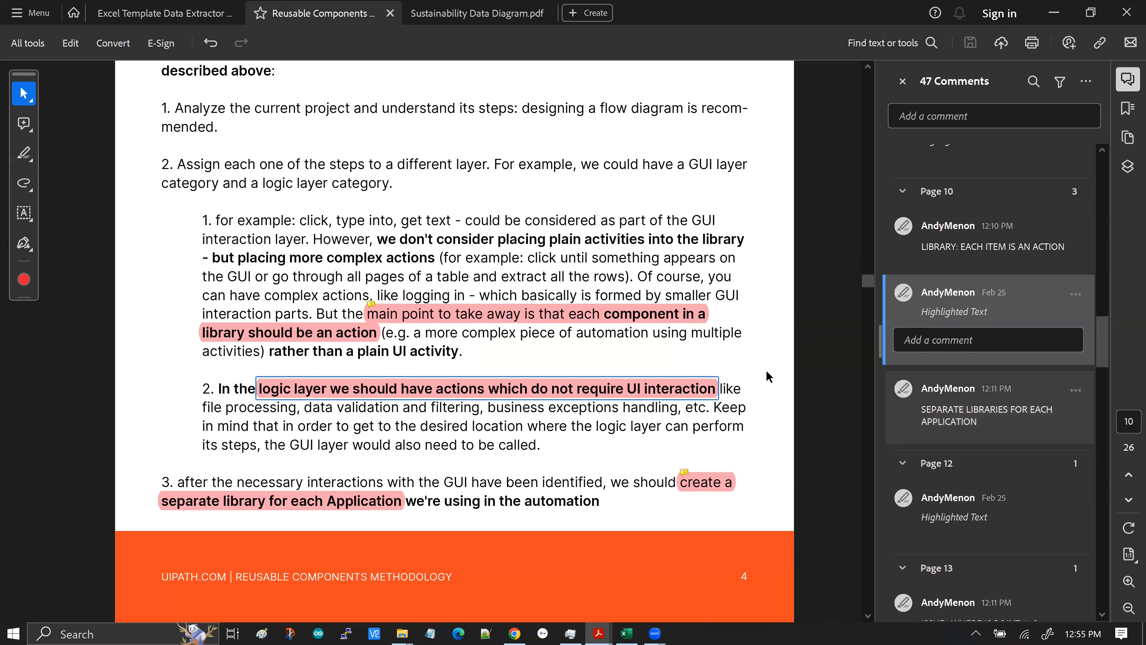
scroll(768, 376, "down", 10)
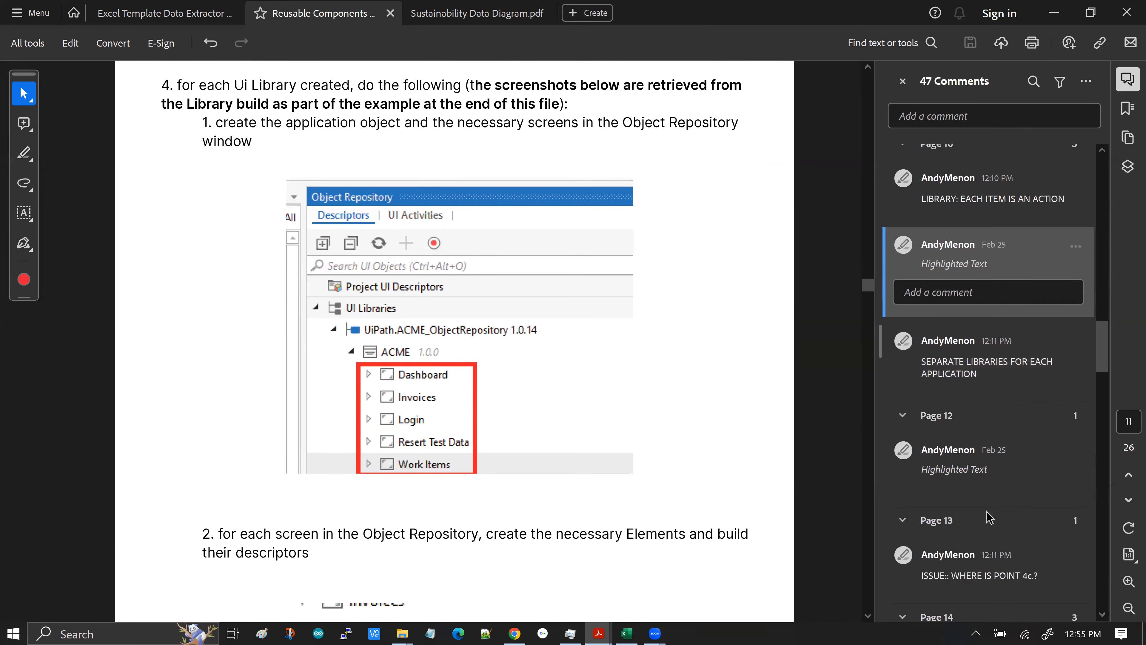
scroll(986, 523, "down", 2)
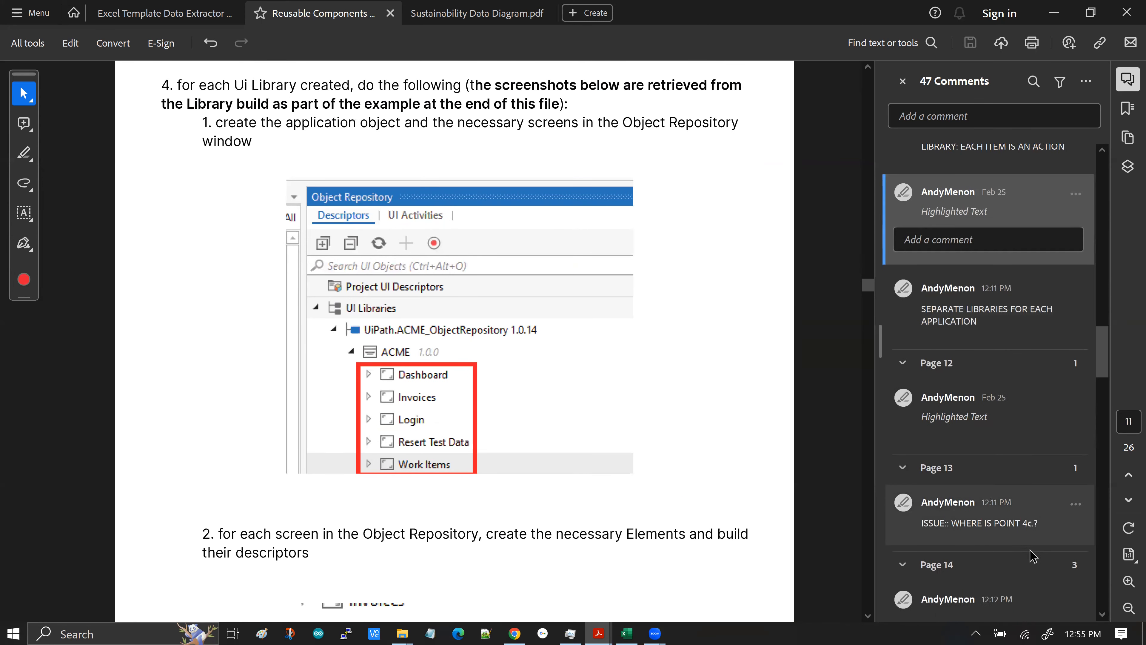
Jump to the "ISSUE:: WHERE IS POINT 4c.?" comment, read its observation, and review the argument naming practices
left_click(930, 529)
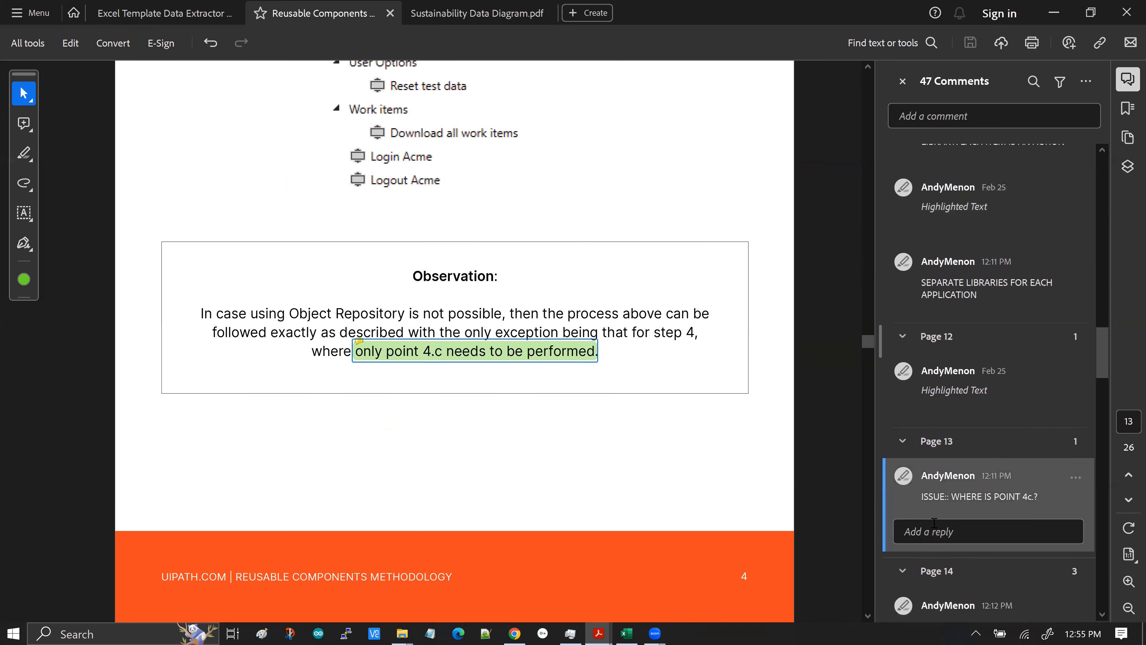
mouse_move(436, 355)
scroll(667, 410, "down", 1)
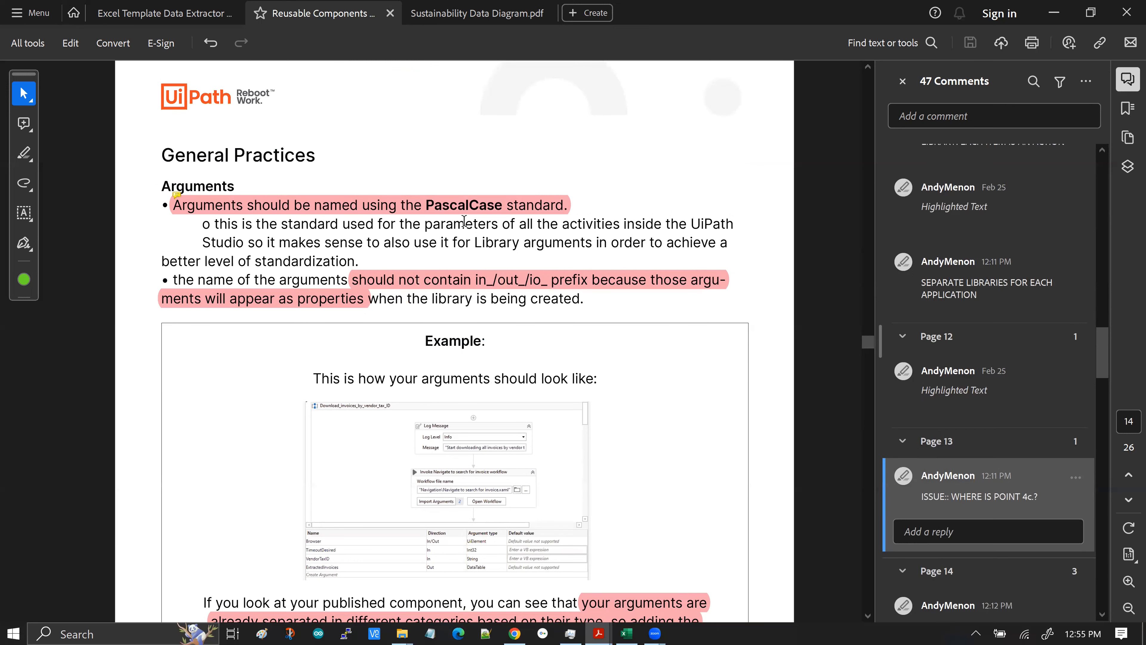
mouse_move(190, 208)
scroll(661, 420, "down", 3)
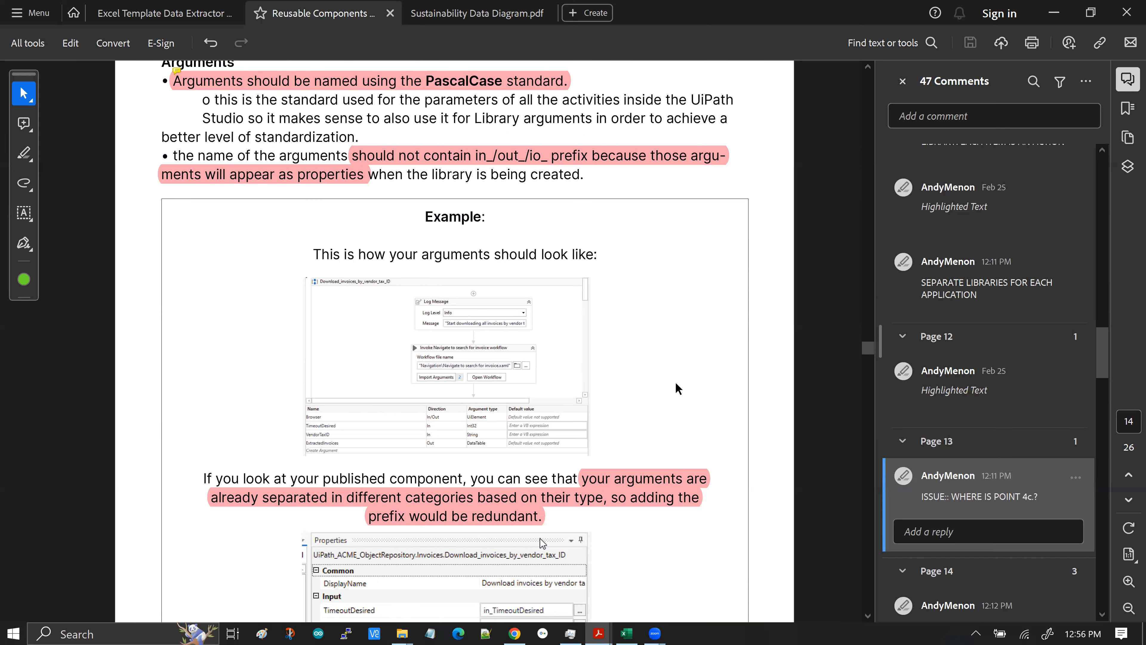
scroll(680, 372, "down", 2)
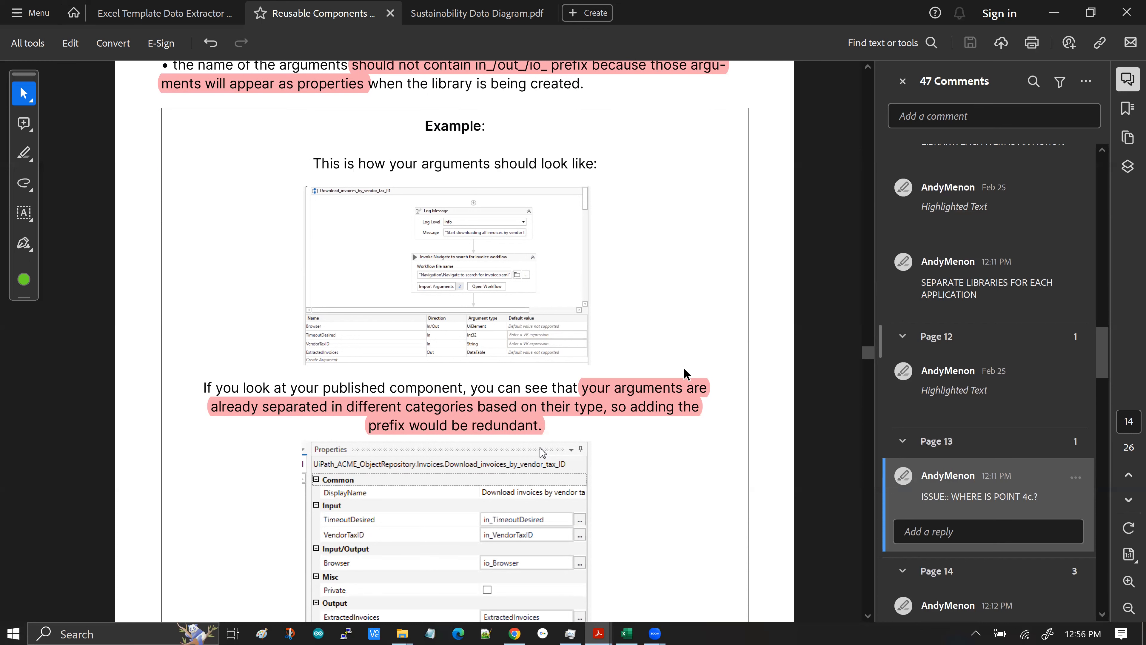
scroll(544, 400, "down", 1)
scroll(701, 430, "down", 3)
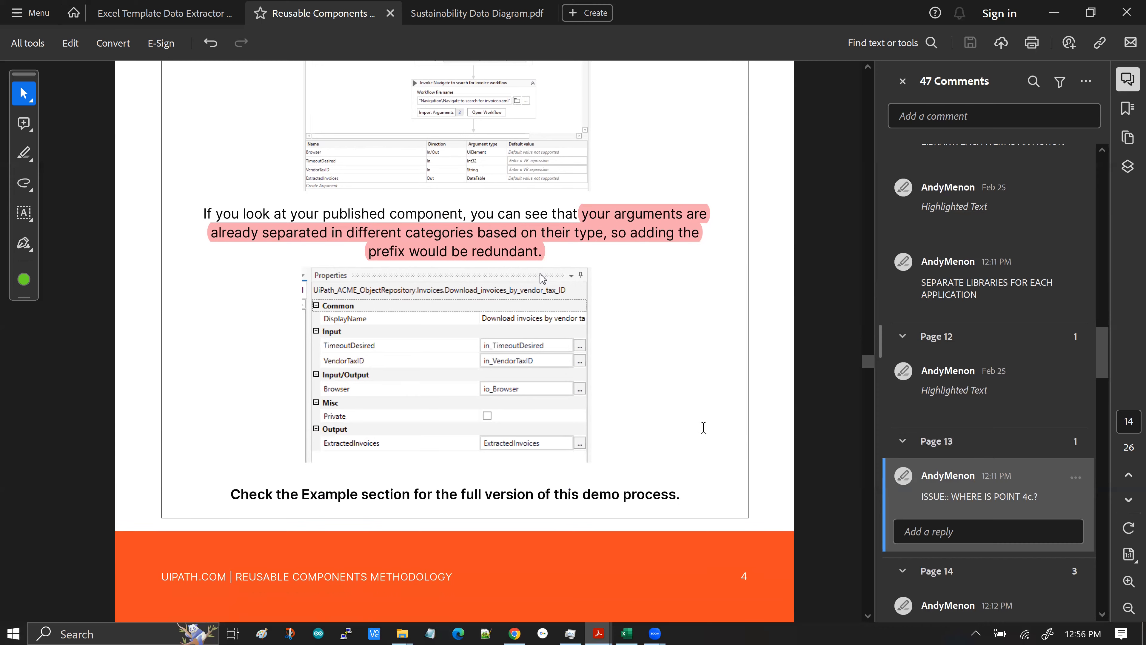
scroll(699, 424, "down", 3)
scroll(977, 543, "down", 3)
scroll(982, 532, "down", 3)
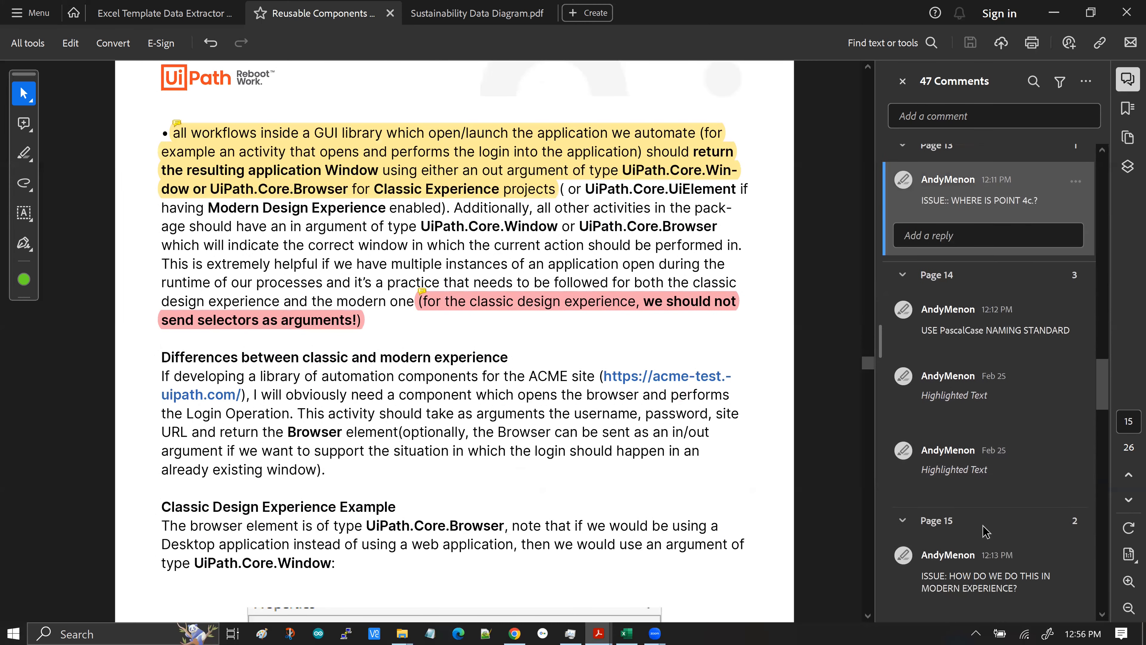
Jump to the "ISSUE: HOW DO WE DO THIS IN MODERN EXPERIENCE?" comment and read the classic versus modern experience section
left_click(946, 581)
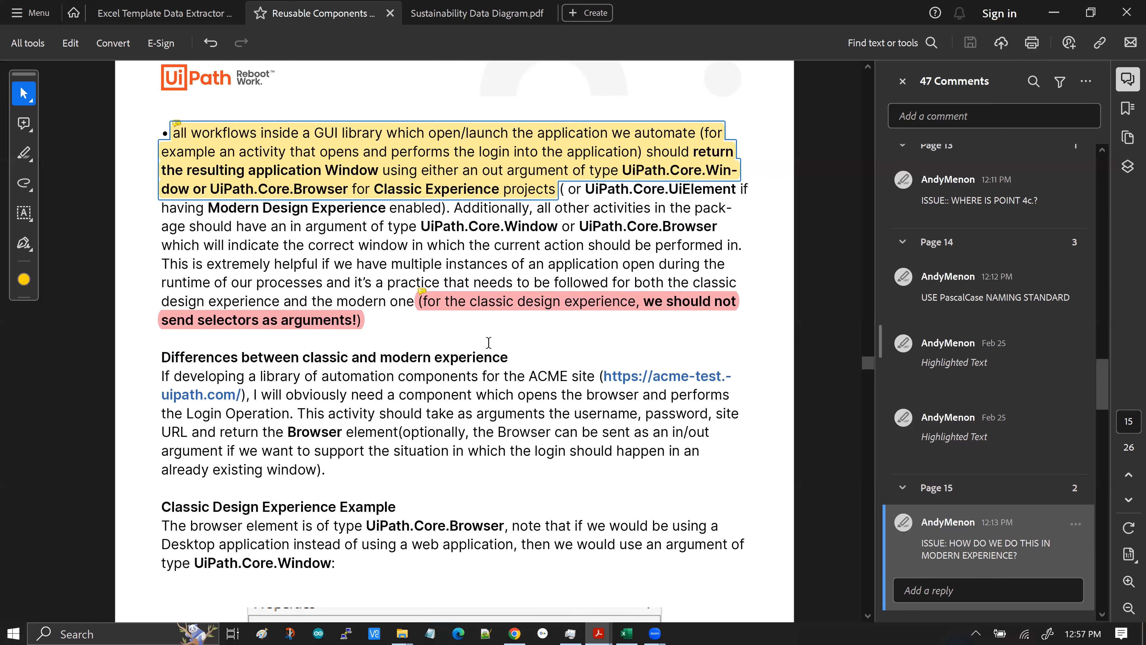
mouse_move(515, 185)
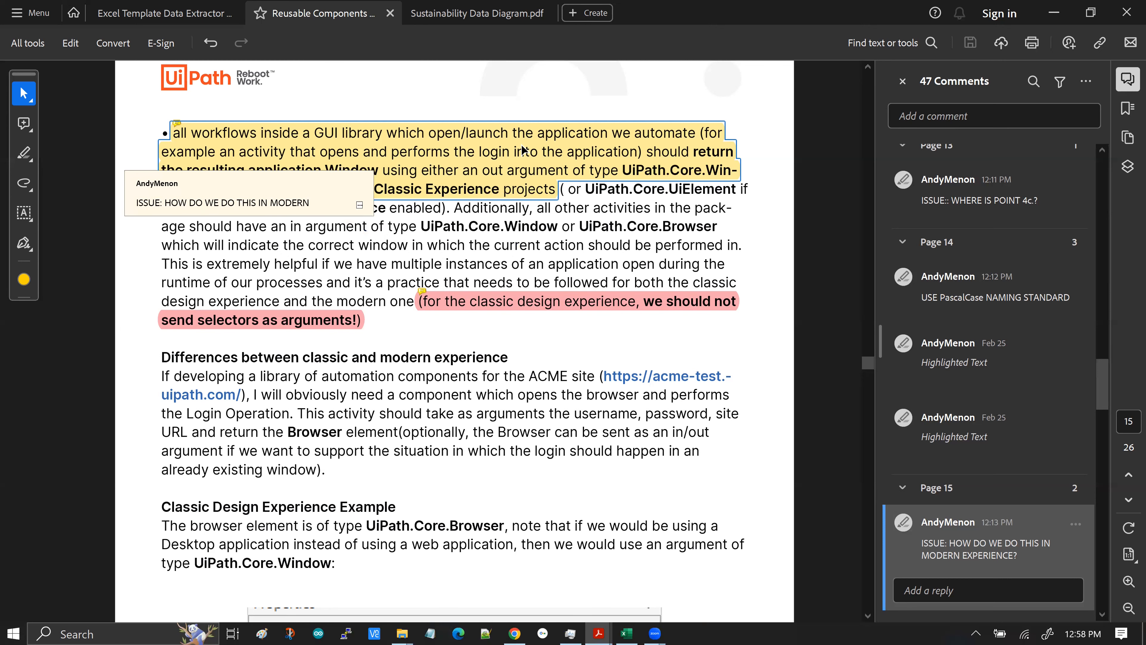
scroll(539, 325, "down", 1)
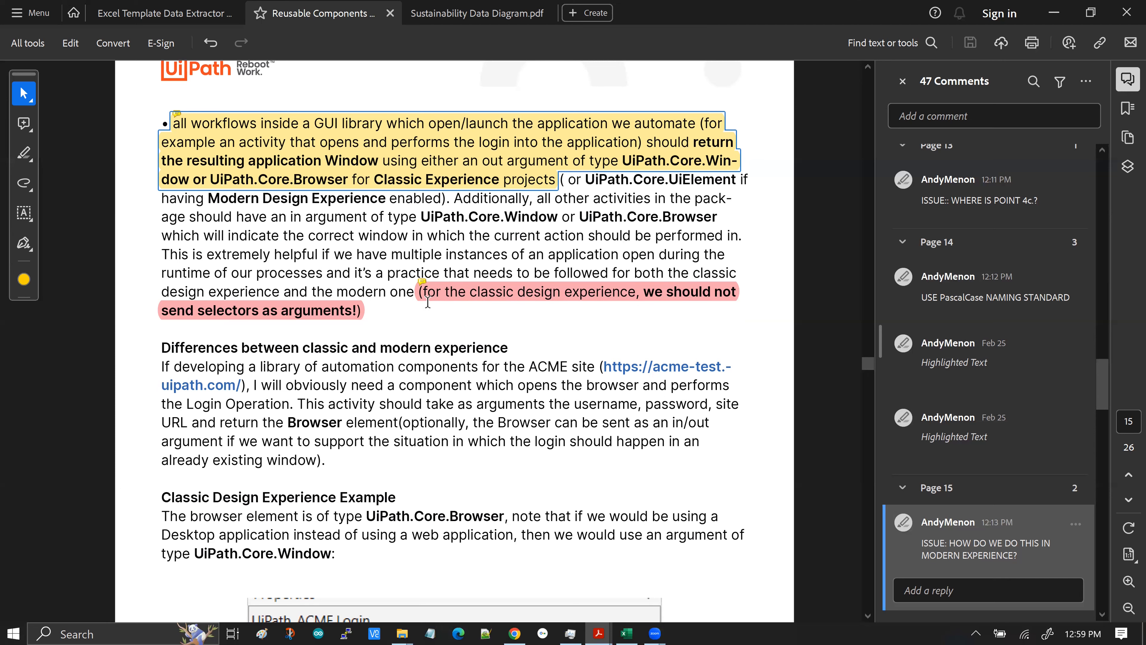
mouse_move(433, 301)
scroll(496, 319, "down", 4)
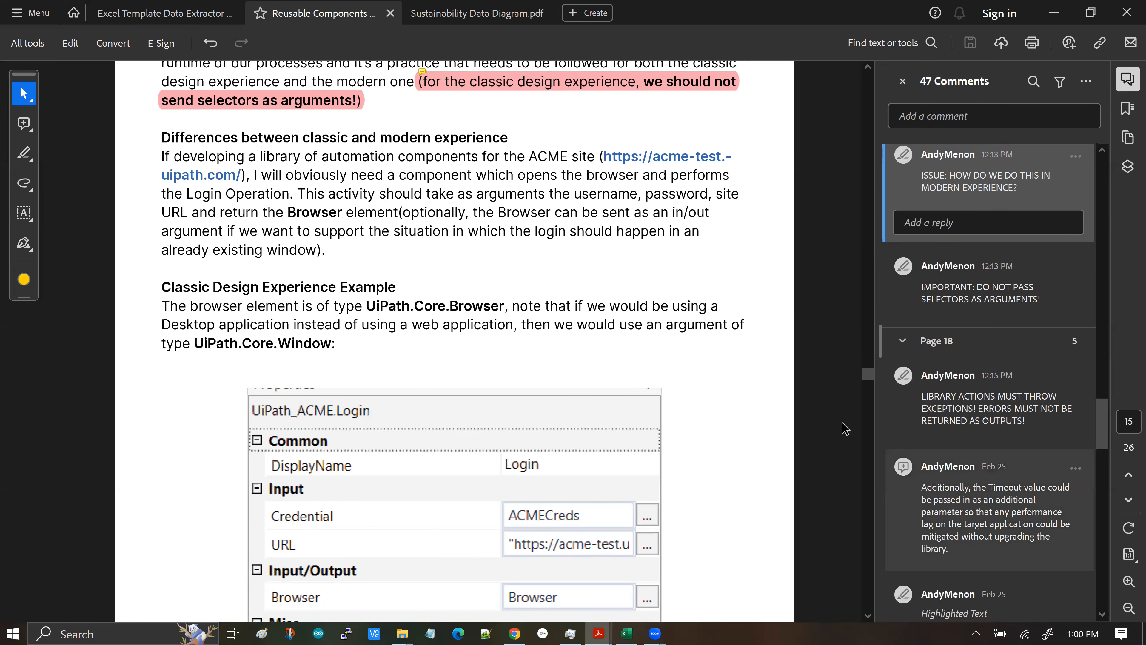
scroll(817, 488, "down", 1)
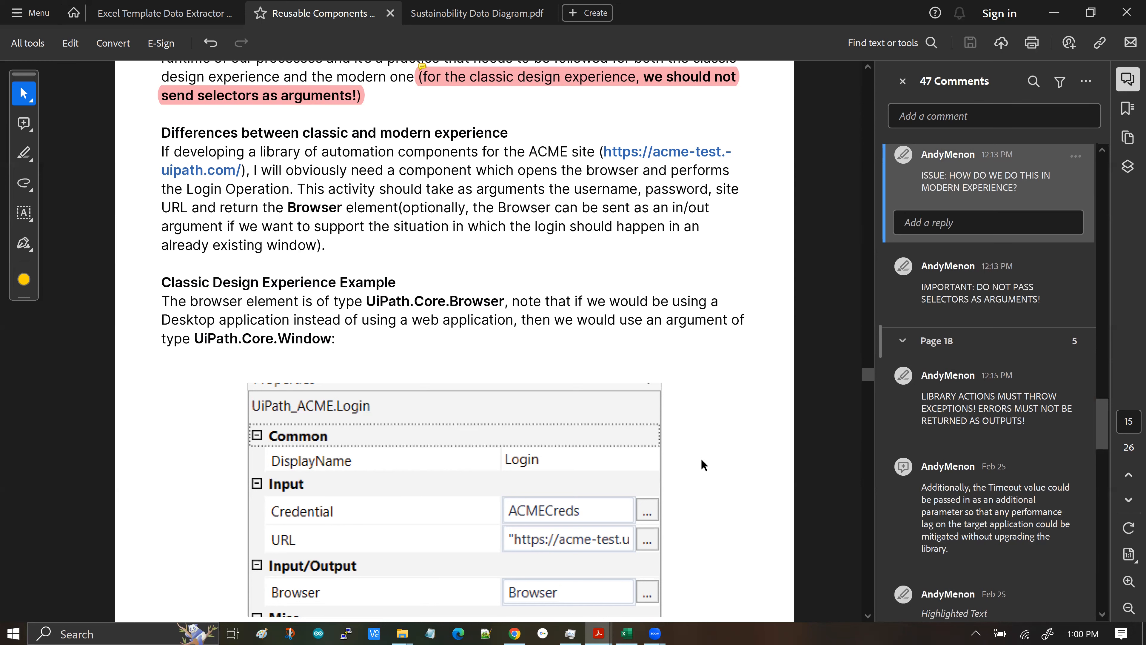
scroll(702, 465, "down", 2)
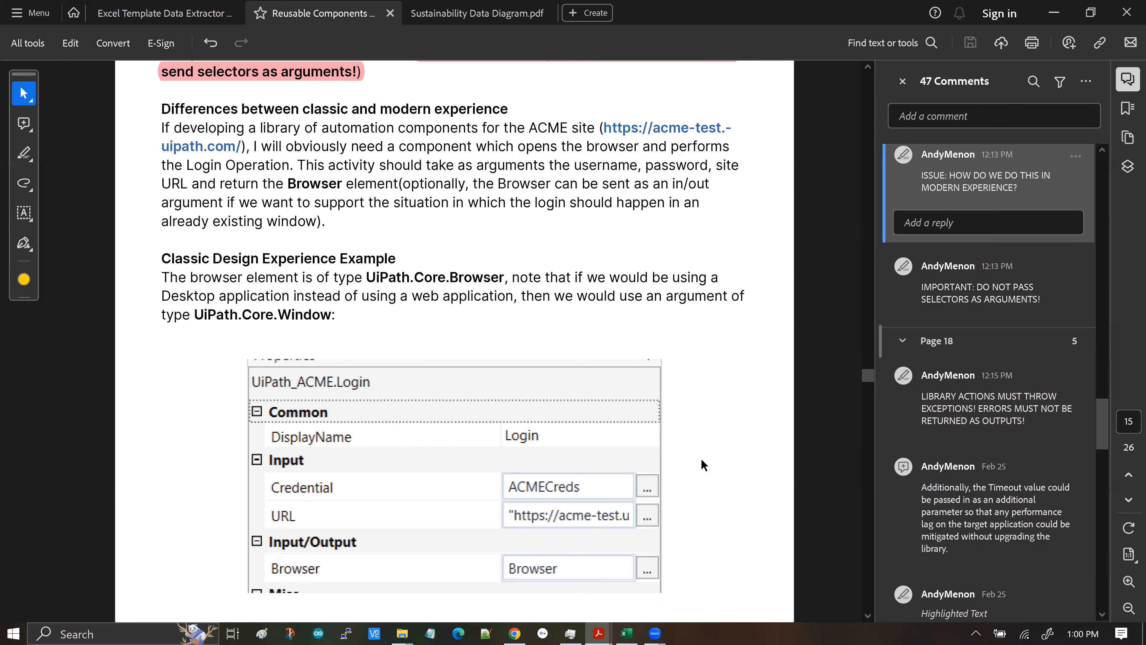